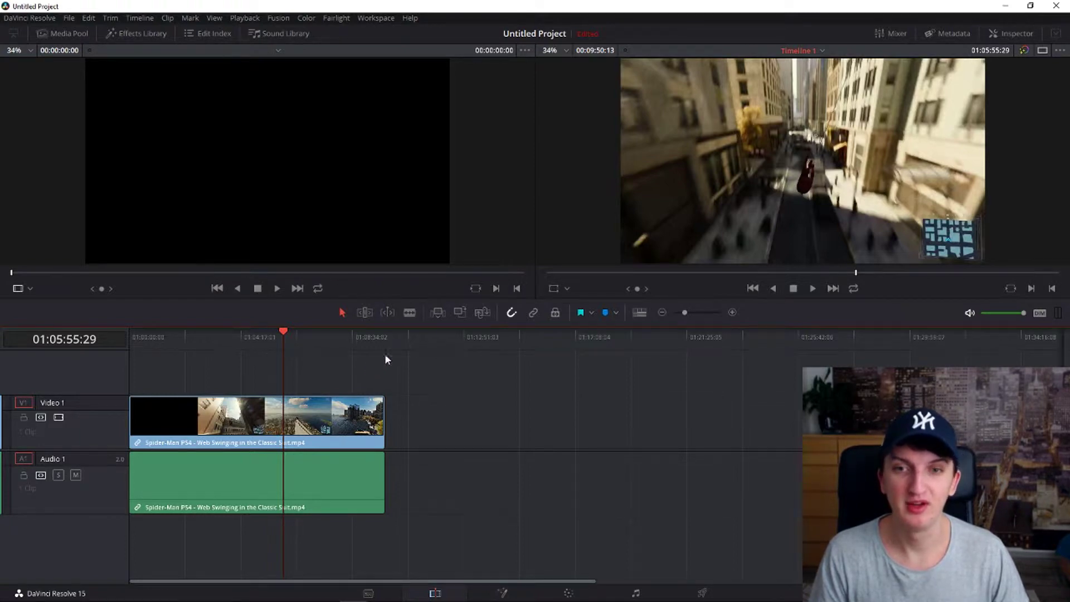
- Zoom the timeline until the whole Spider-Man clip fits with empty track after it, then select it
mouse_move(685, 313)
left_mouse_down()
mouse_move(706, 313)
mouse_move(689, 313)
left_mouse_up()
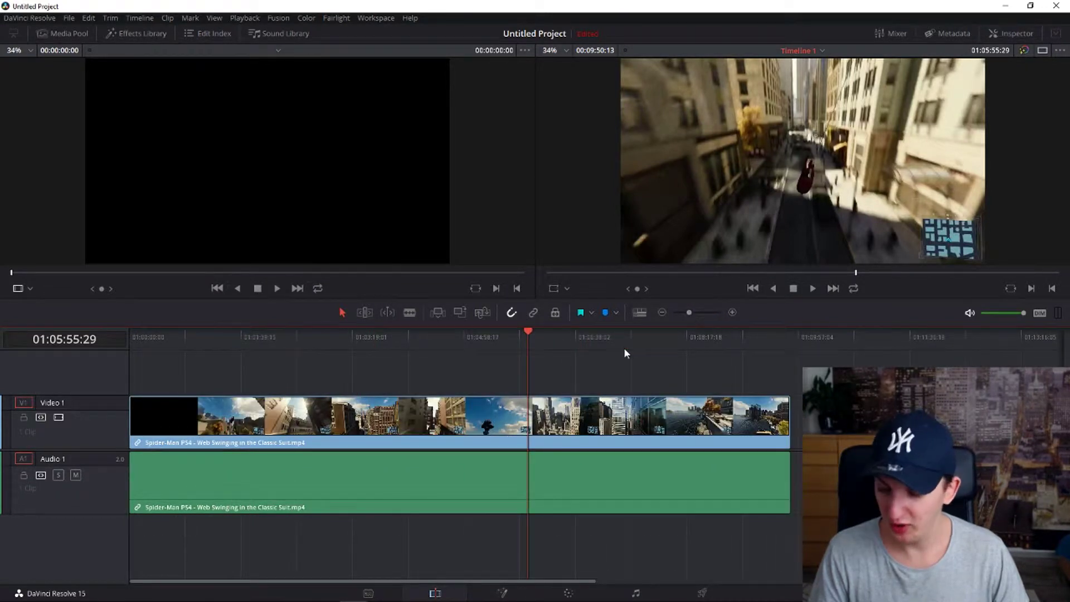
scroll(619, 394, "up", 4)
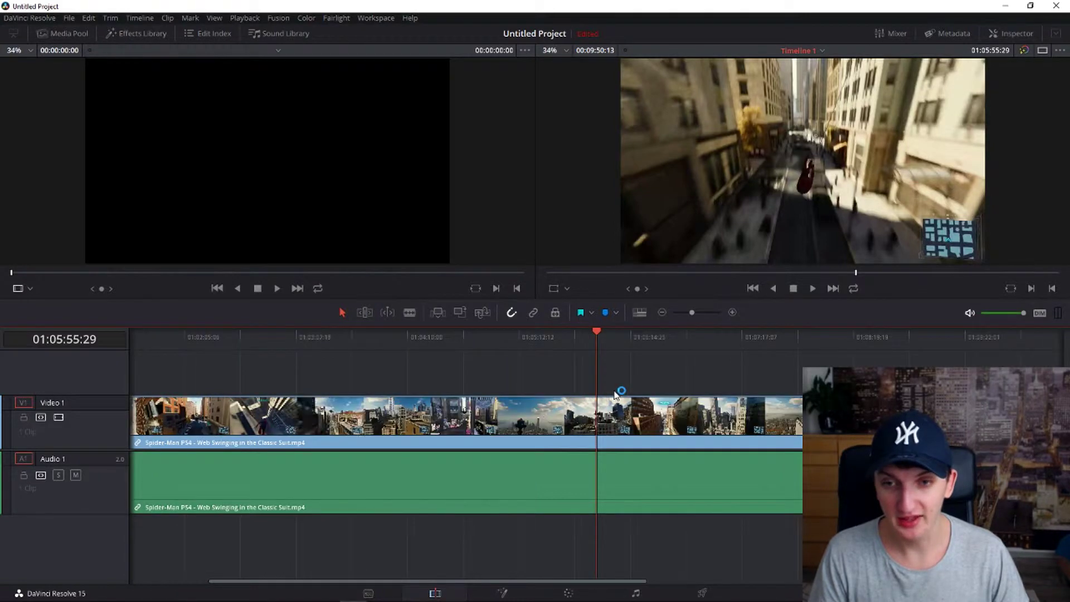
scroll(627, 397, "up", 3)
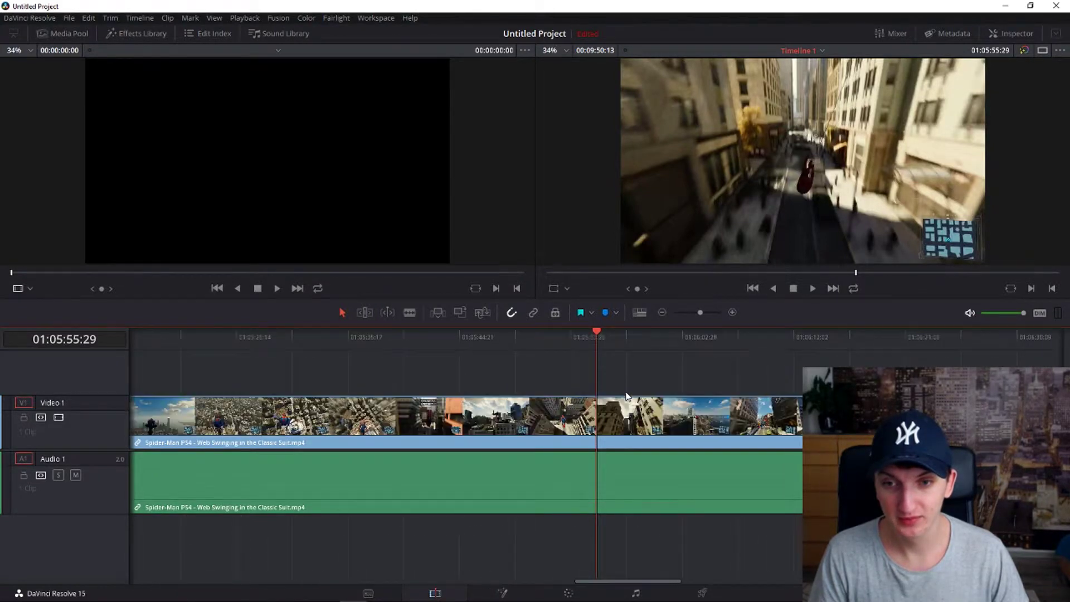
scroll(629, 399, "down", 4)
scroll(631, 400, "up", 3)
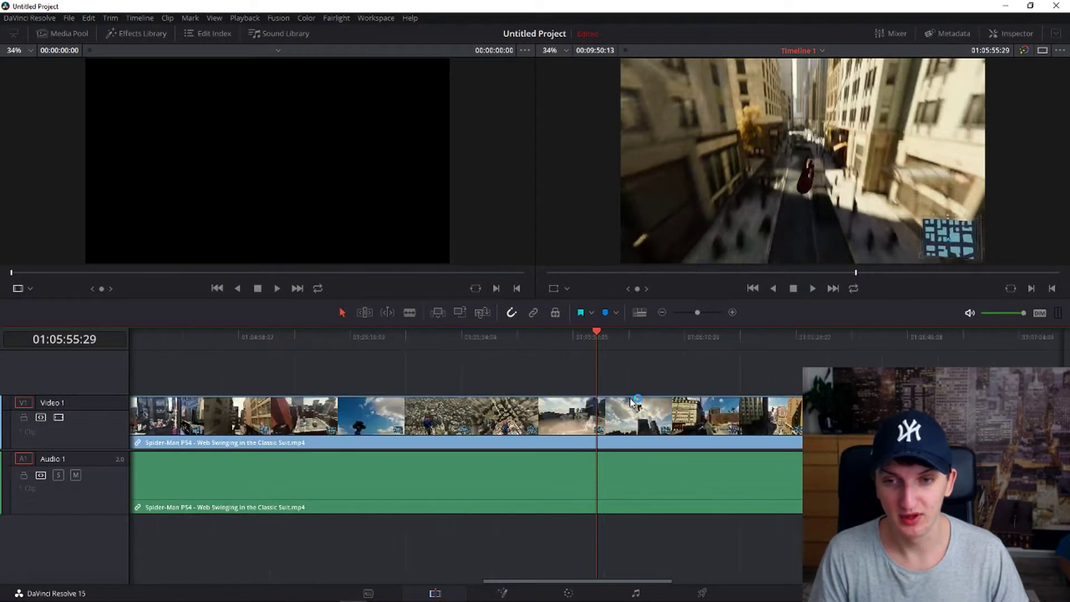
scroll(630, 398, "down", 5)
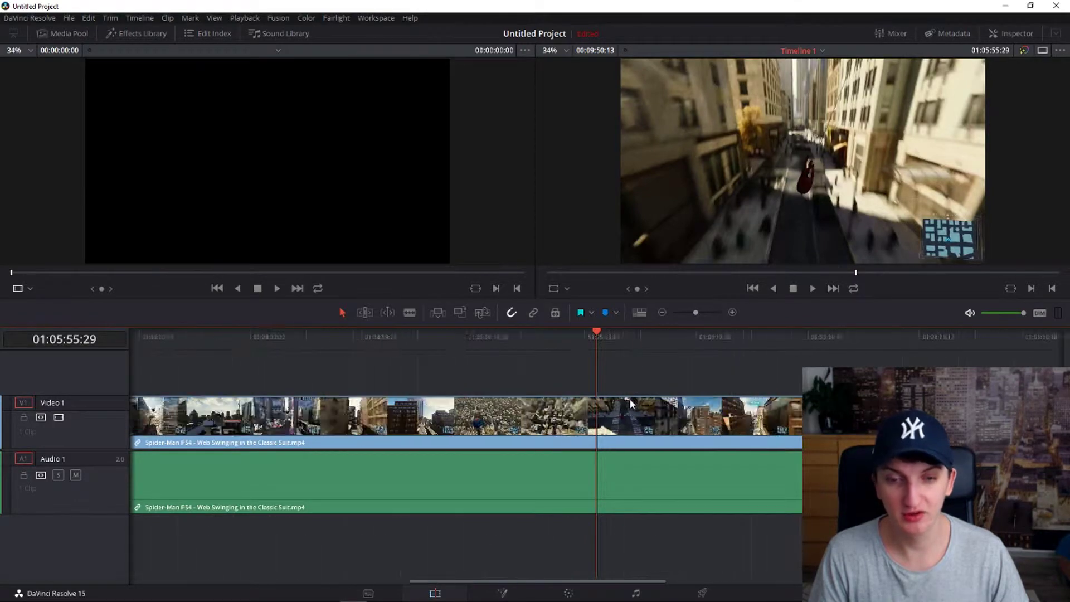
scroll(584, 398, "down", 4)
scroll(584, 399, "up", 4)
scroll(525, 411, "down", 3)
scroll(526, 411, "up", 3)
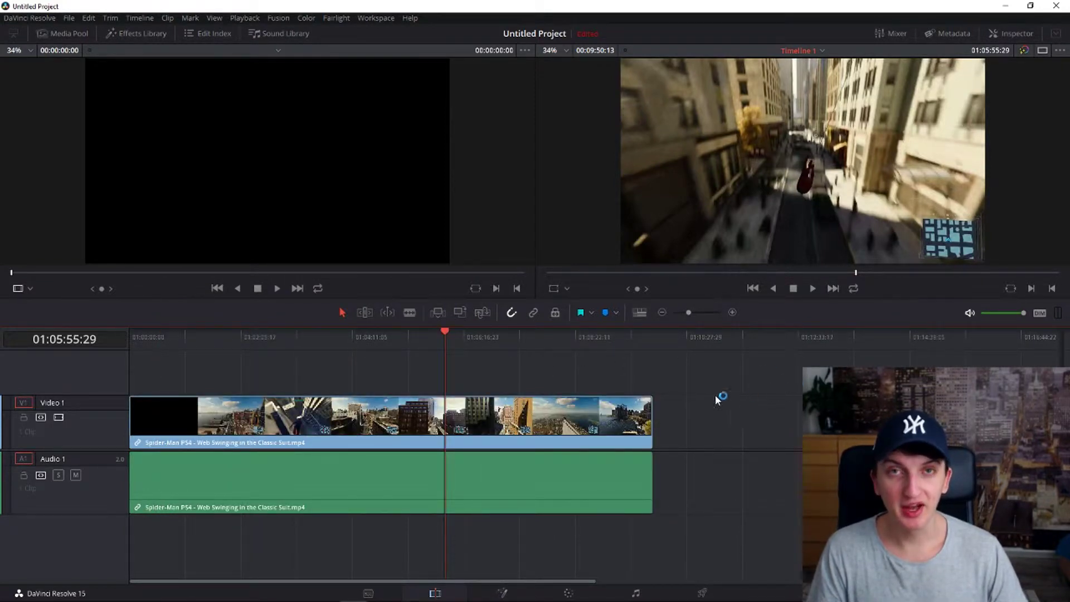
left_click(547, 422)
- Deselect the clip and park the playhead at 01:07:26:14 on the rooftop skyline shot
key("ctrl+shift+a")
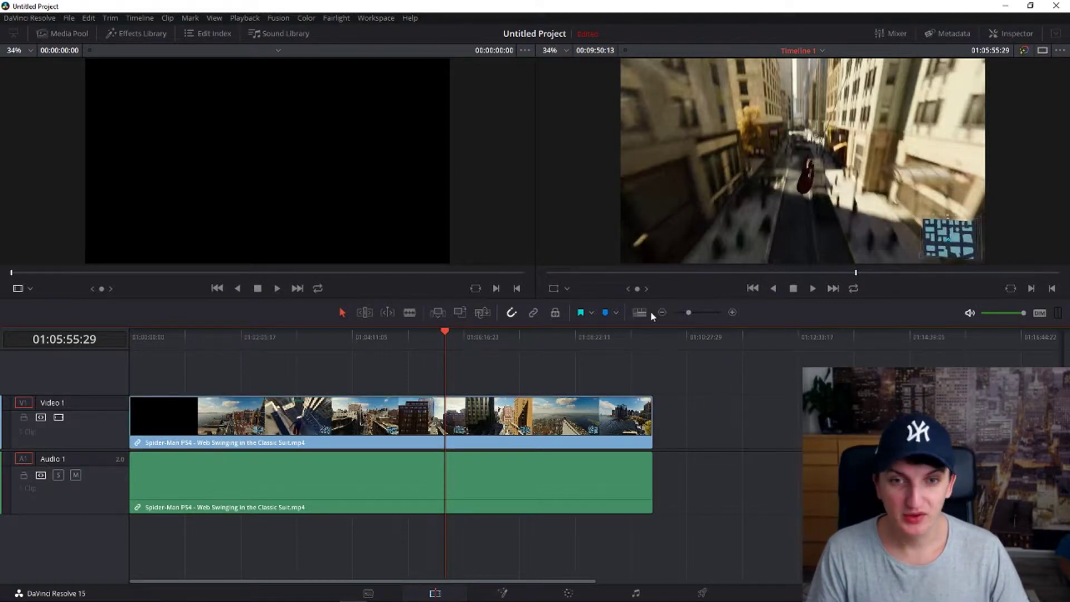
left_click(488, 337)
left_click(595, 342)
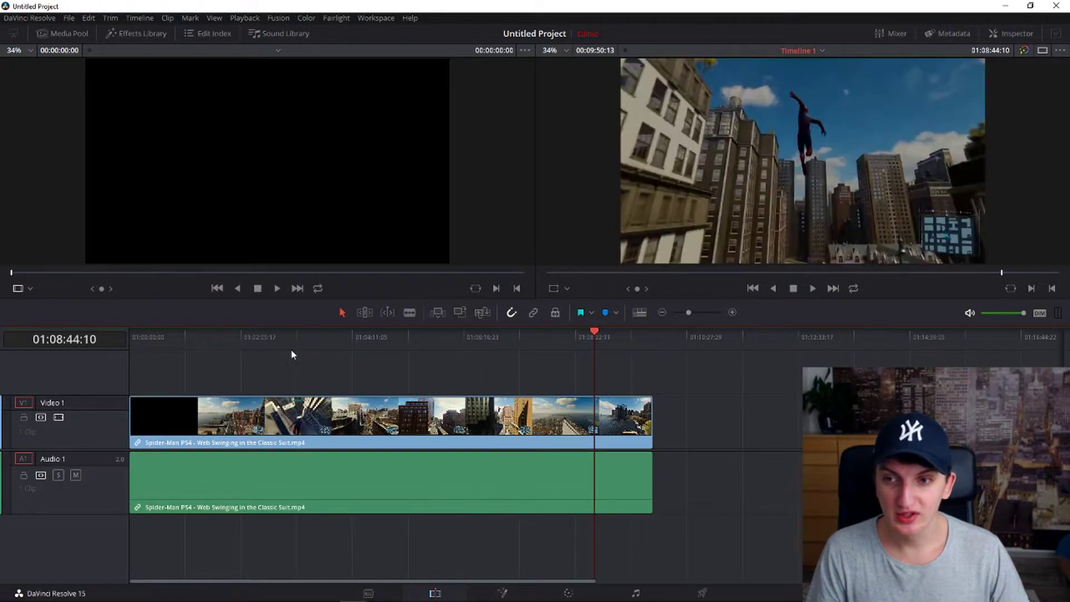
left_click(291, 352)
left_click(525, 349)
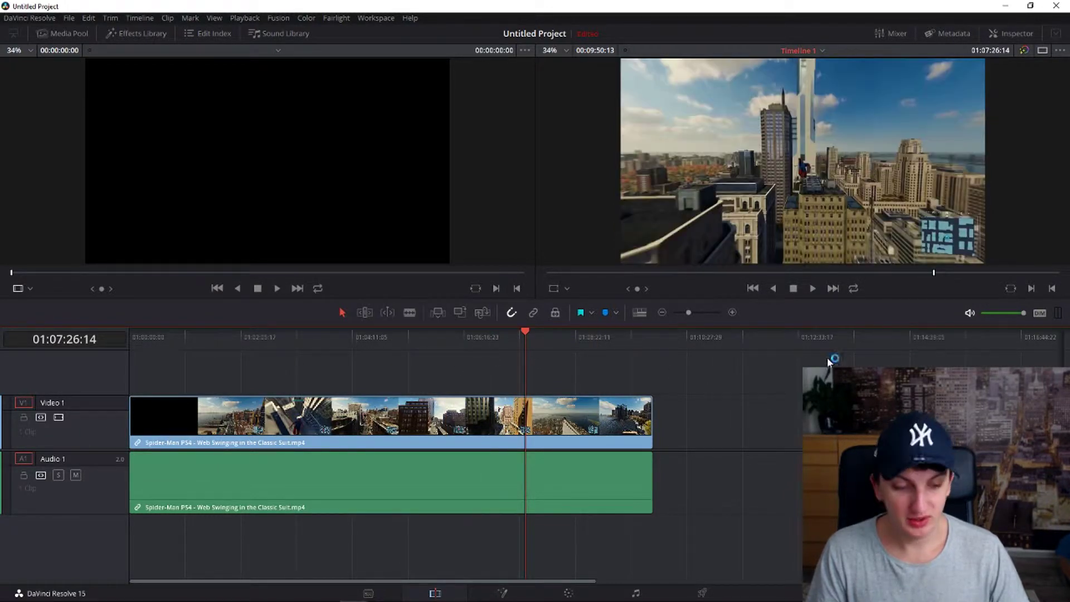
scroll(911, 366, "right", 1)
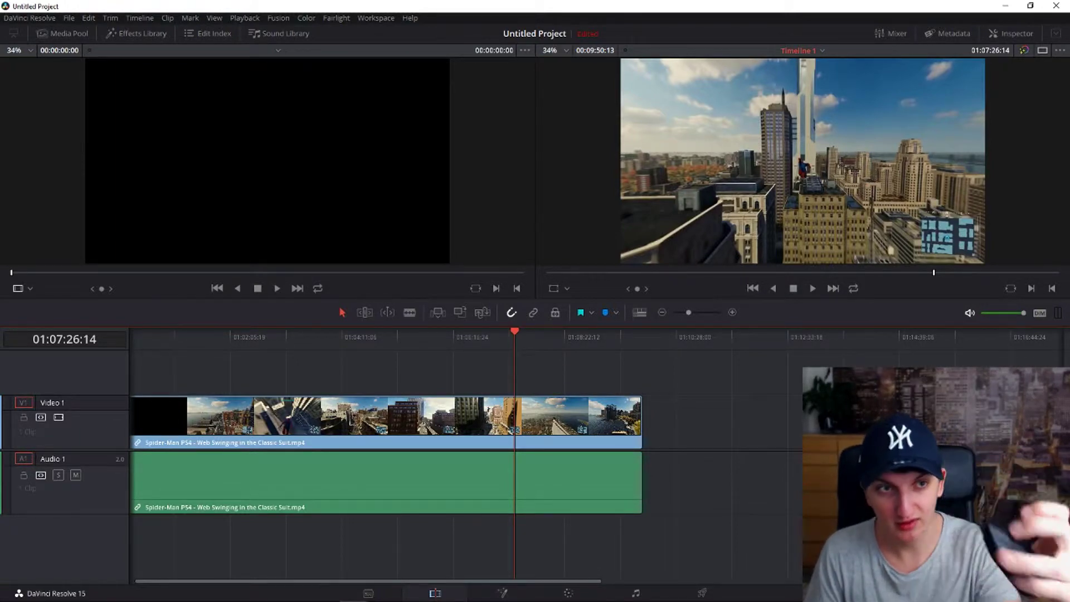
scroll(703, 387, "right", 20)
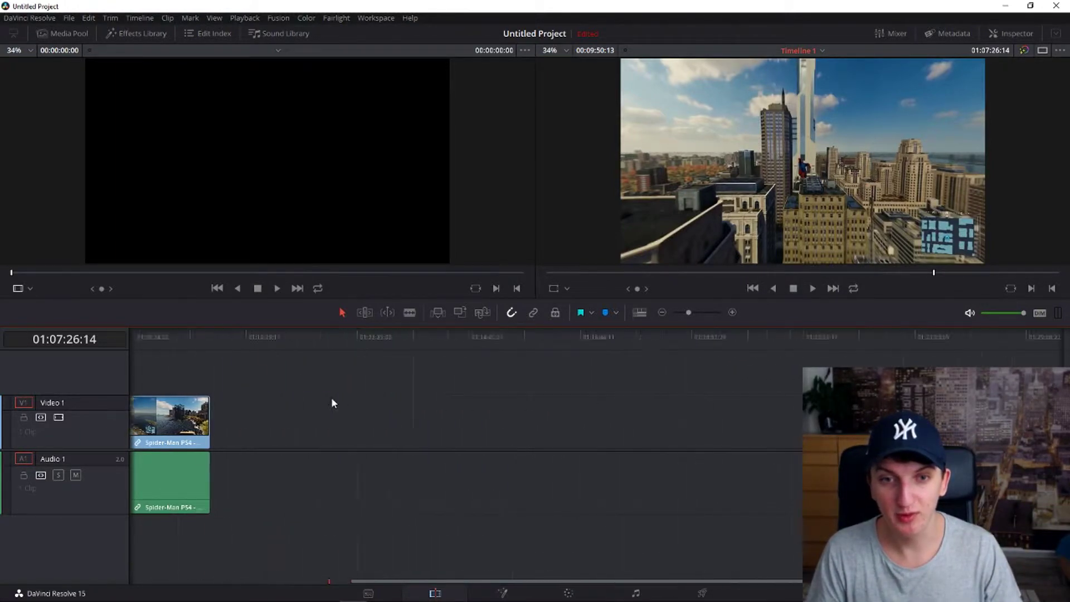
scroll(337, 409, "left", 20)
scroll(763, 426, "down", 4)
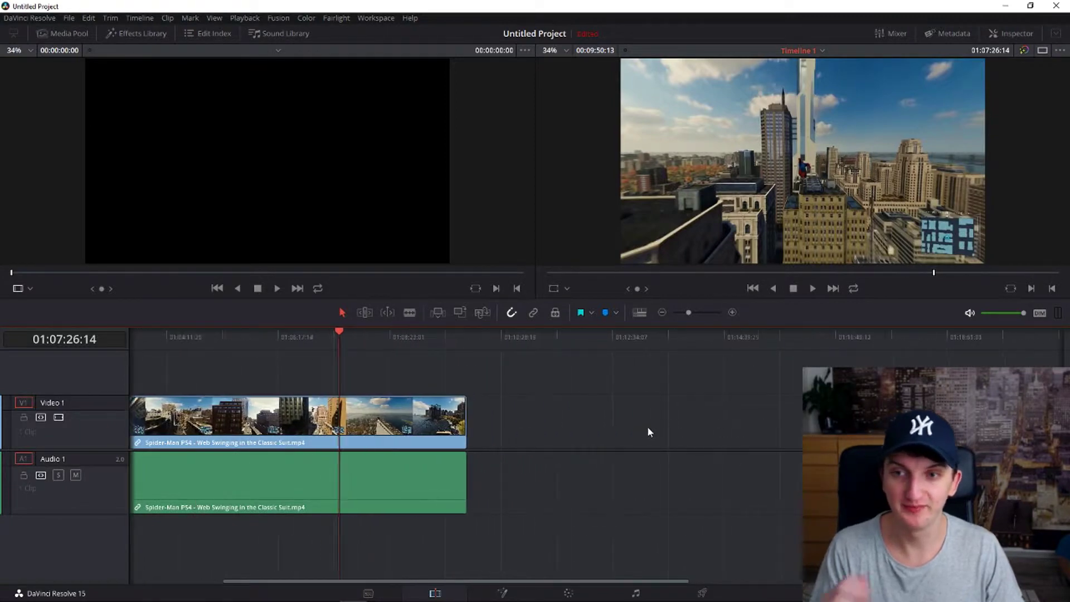
scroll(647, 426, "up", 4)
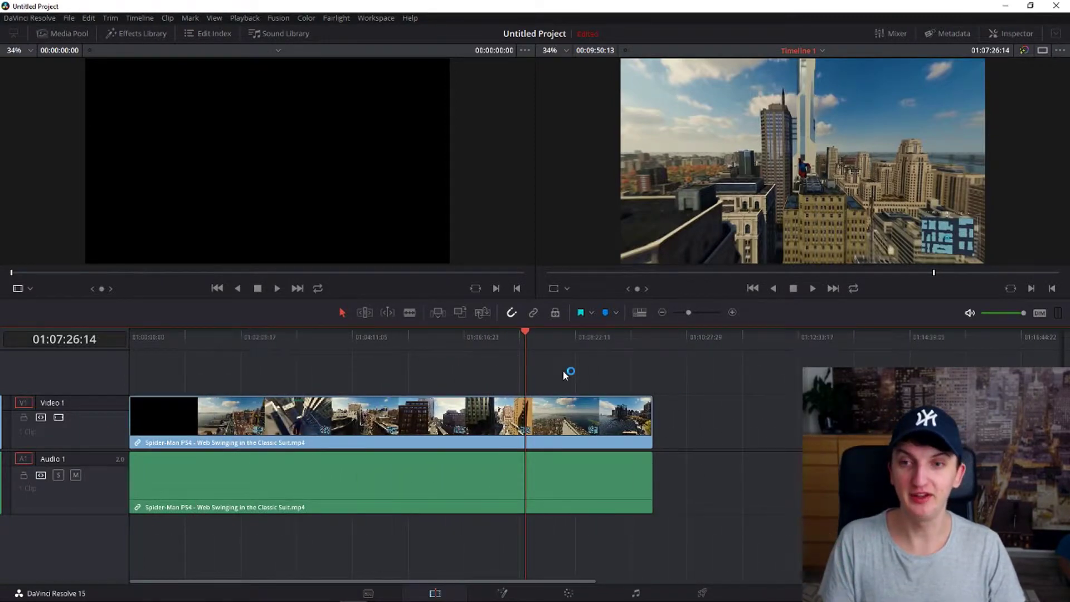
scroll(780, 394, "right", 3)
scroll(780, 395, "left", 3)
scroll(708, 390, "down", 2)
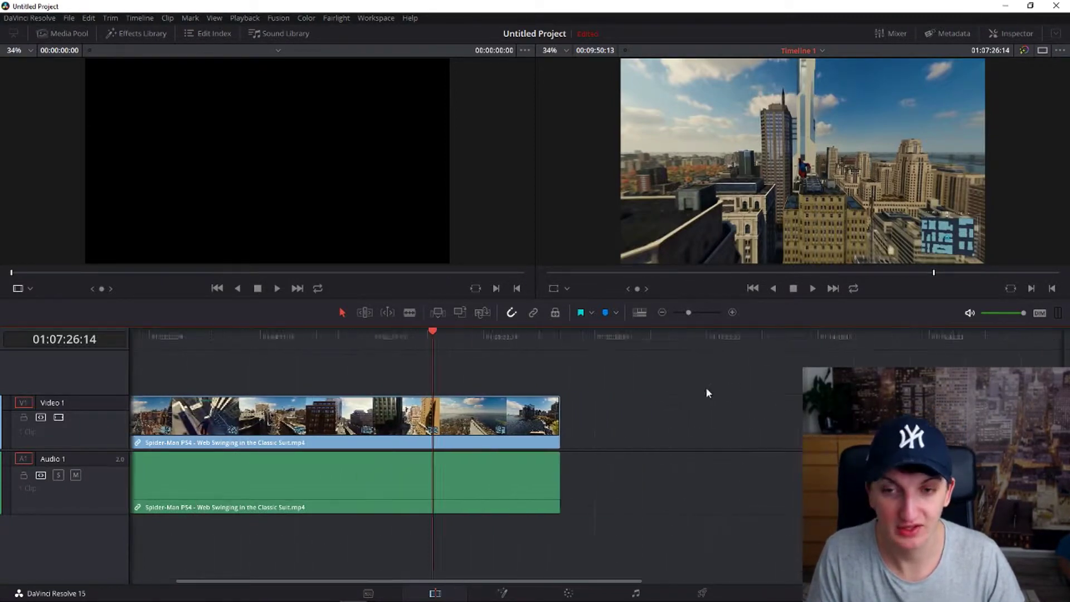
scroll(707, 390, "up", 2)
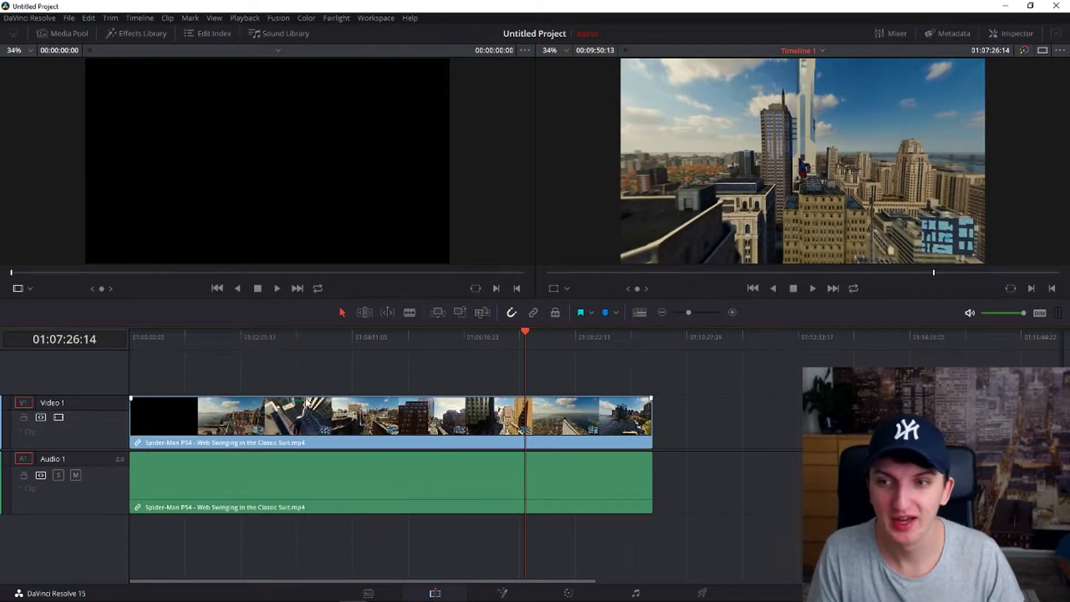
- Select the gameplay audio and video clips, test-move the video piece, then load it into the source viewer
left_click(361, 484)
left_click(375, 429)
left_click_drag(331, 428, 297, 414)
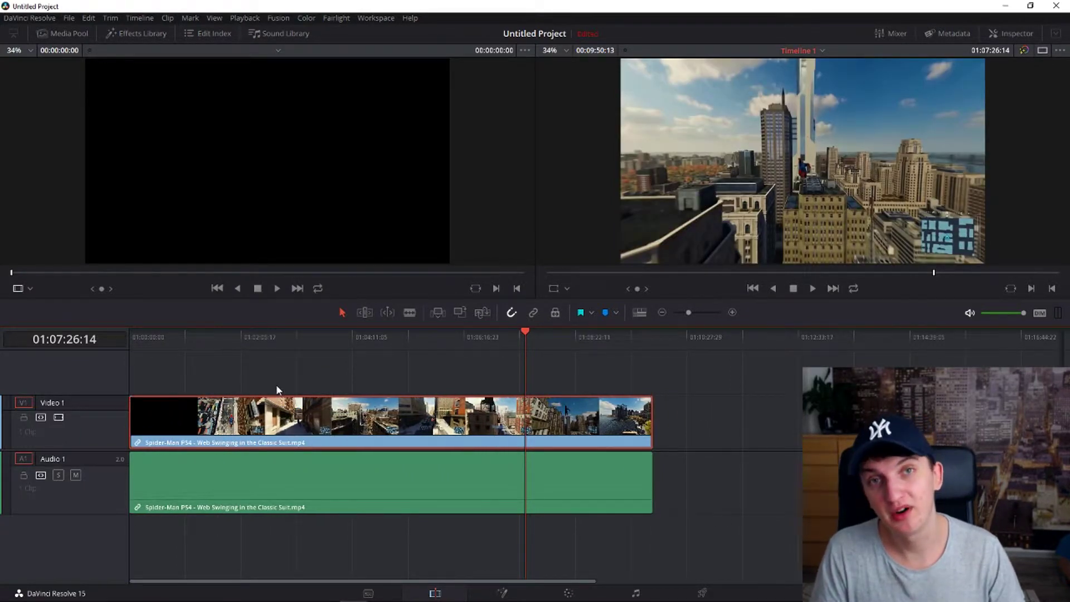
double_click(227, 419)
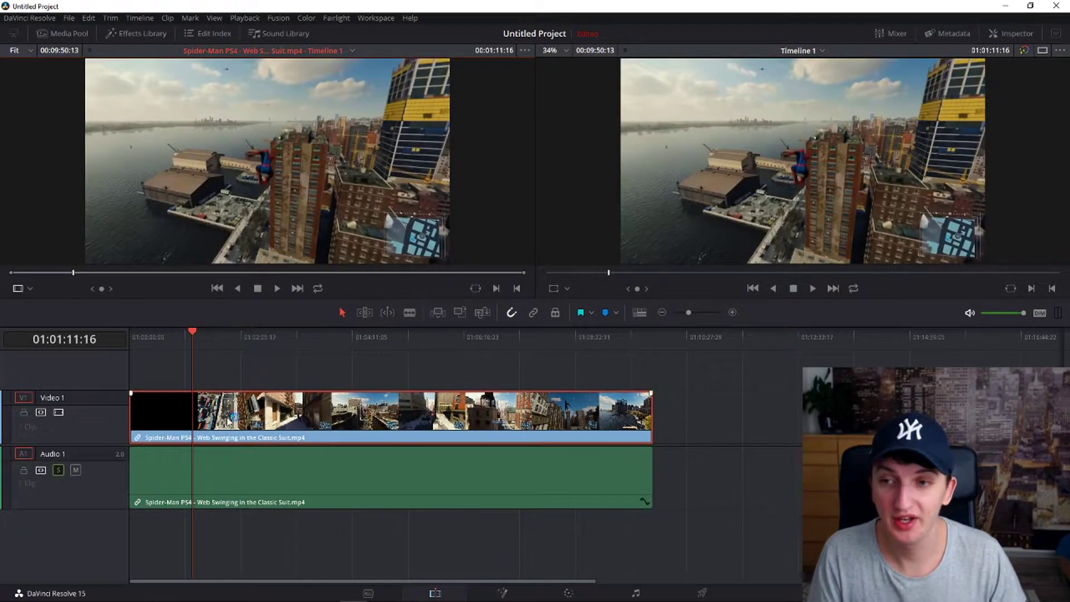
- Scrub and briefly play around the cut area, then park the playhead at 01:01:21:00
left_click_drag(194, 333, 199, 334)
left_click(202, 341)
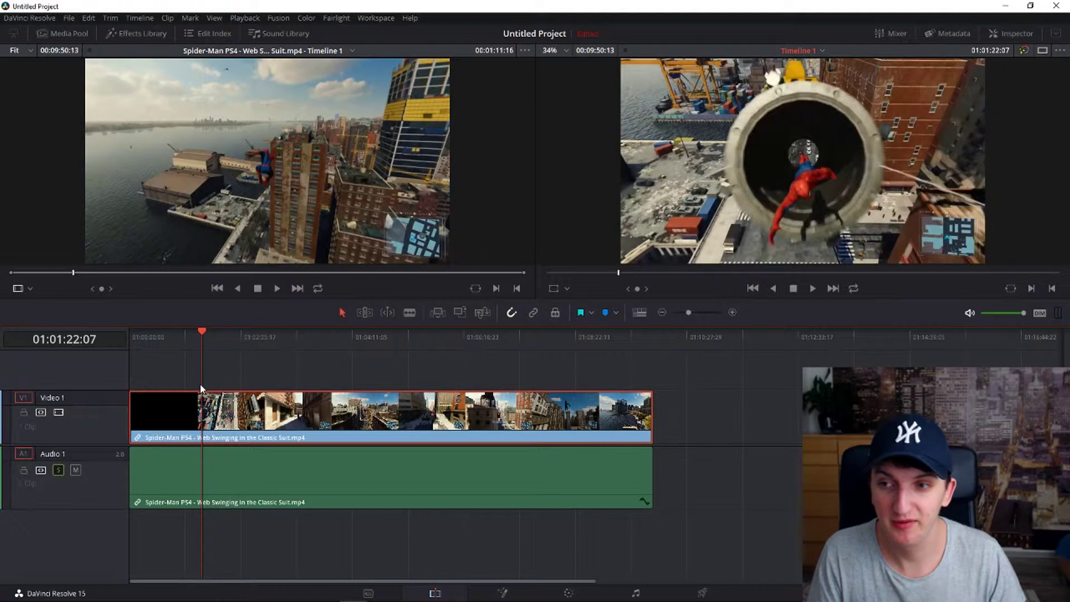
left_click(201, 343)
key("space")
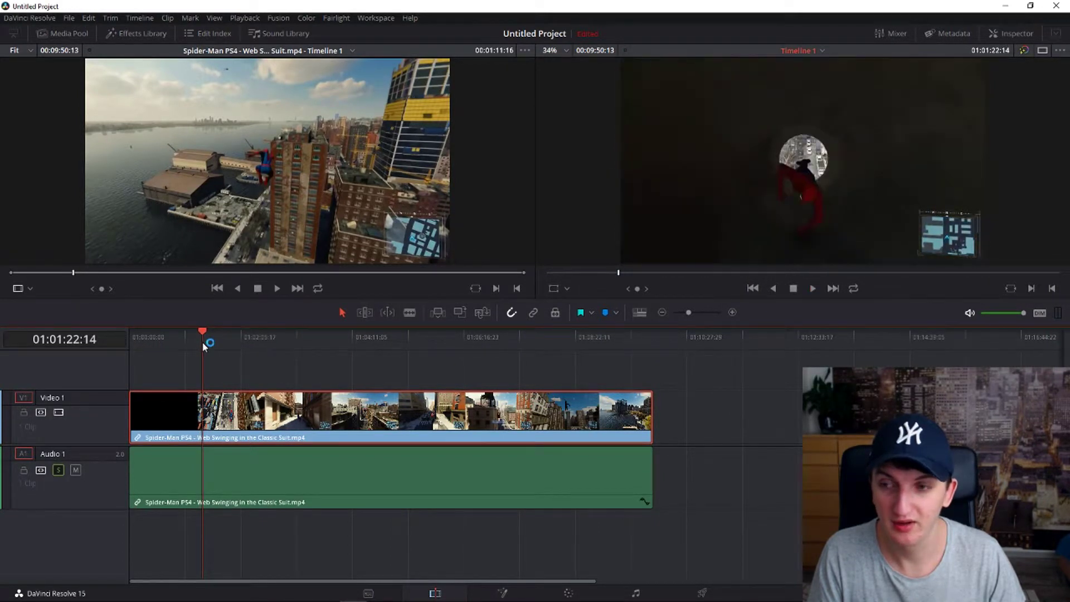
left_click(203, 343)
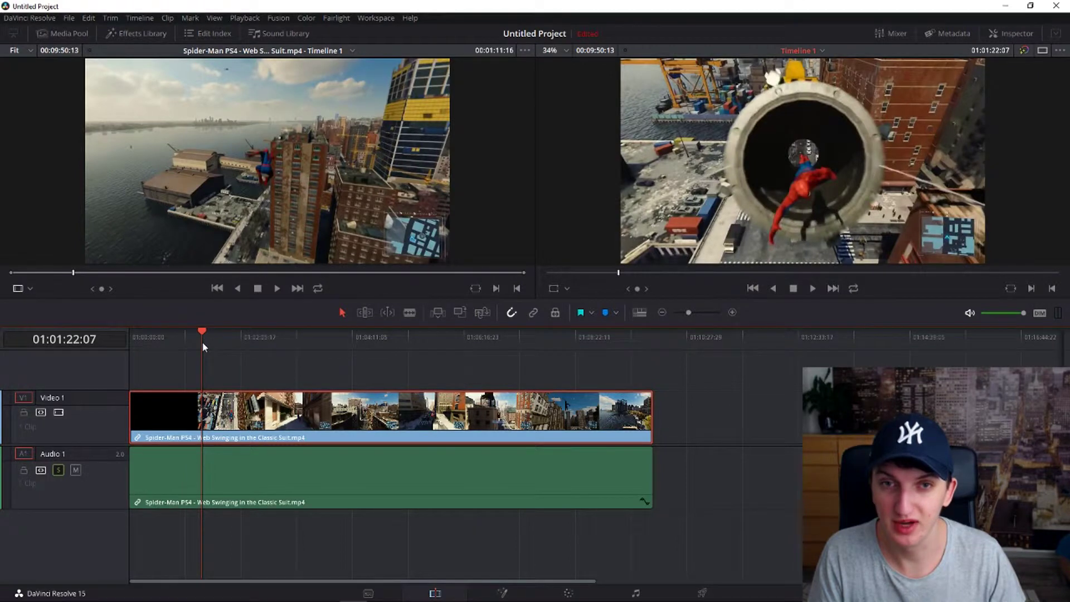
left_click(201, 342)
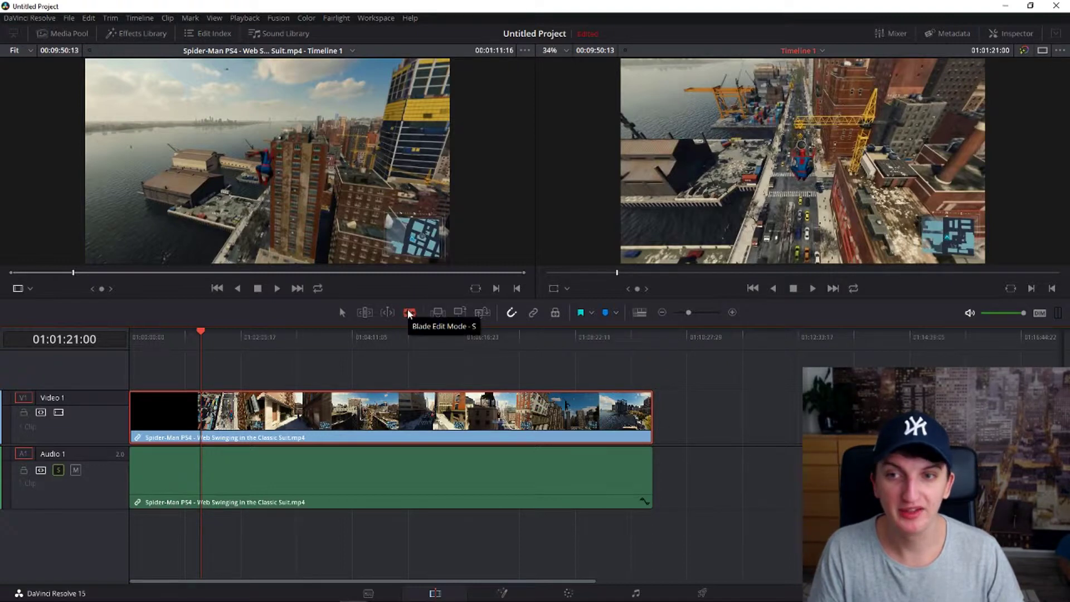
left_click(409, 313)
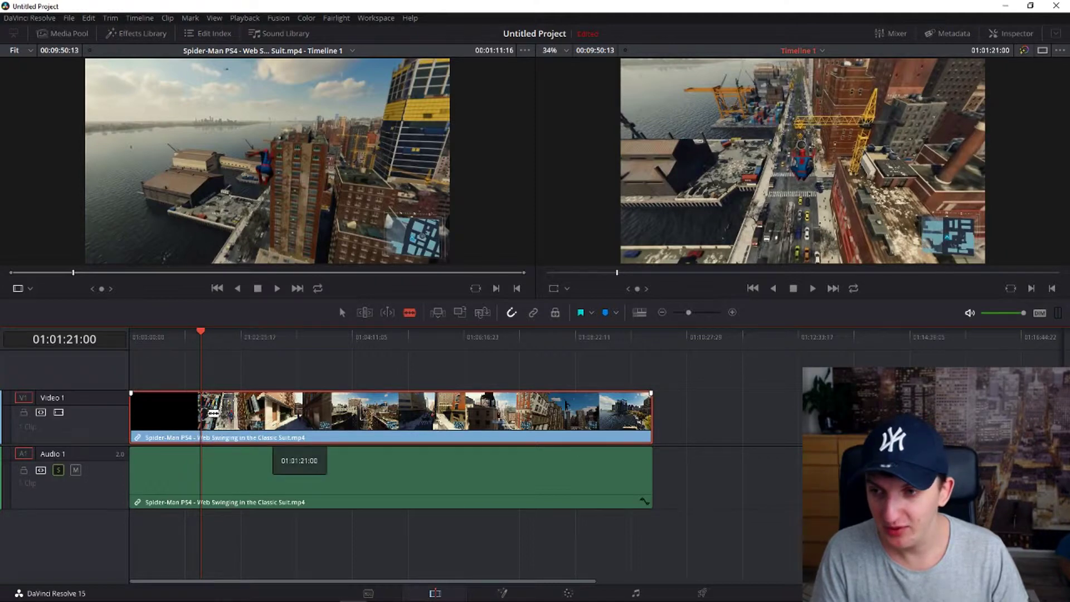
scroll(214, 414, "up", 5)
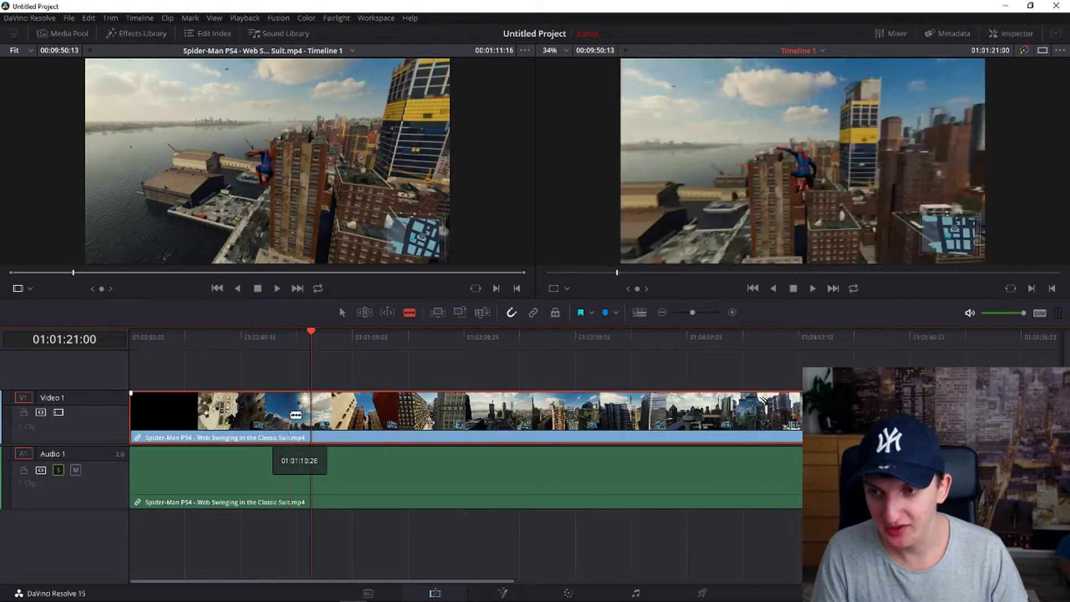
scroll(312, 417, "up", 3)
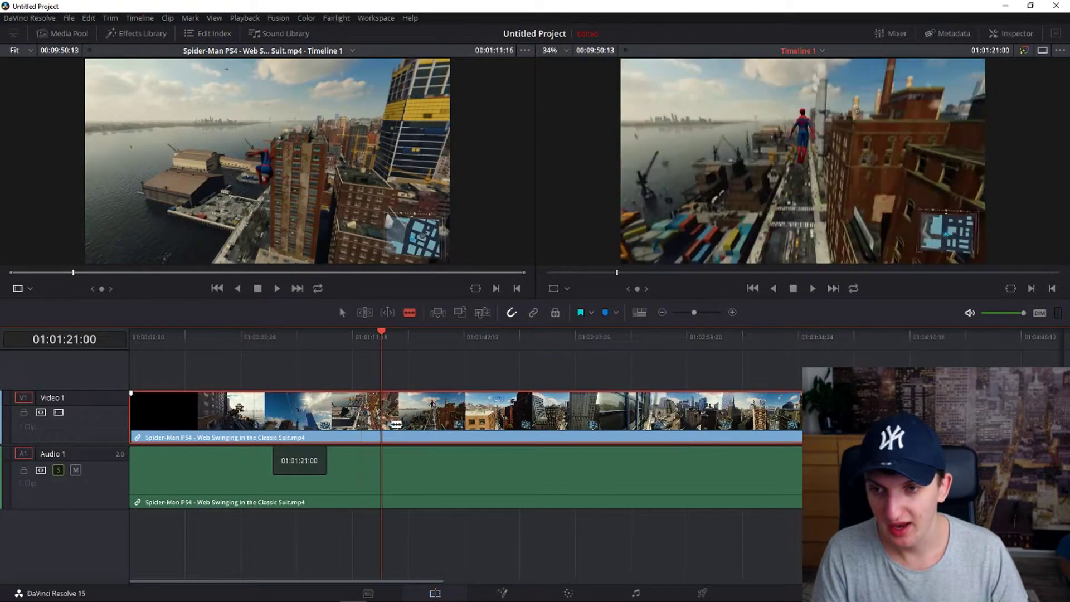
left_click(383, 423)
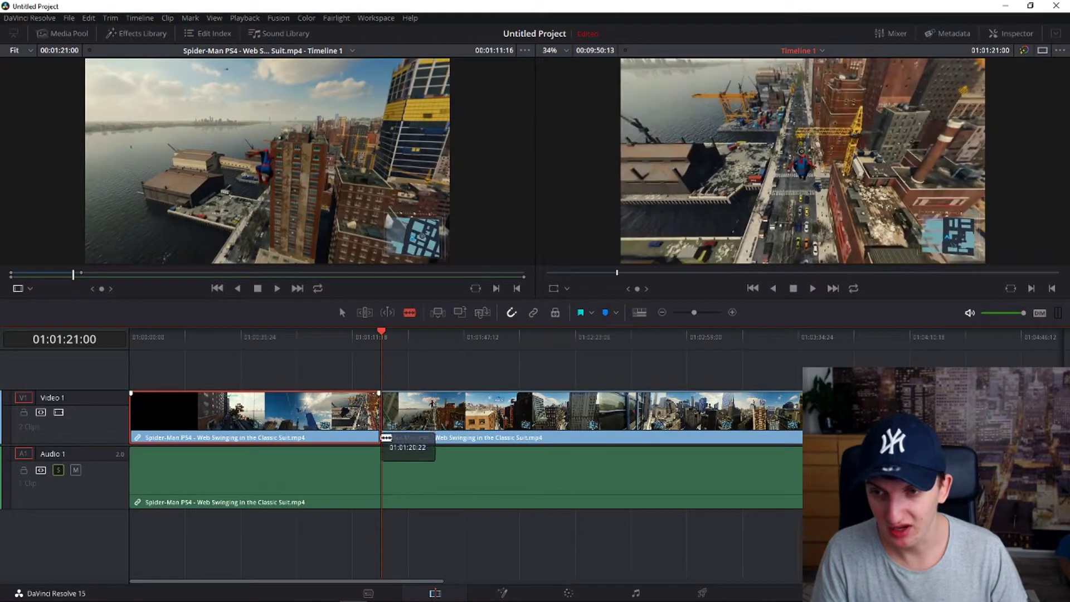
left_click(383, 475)
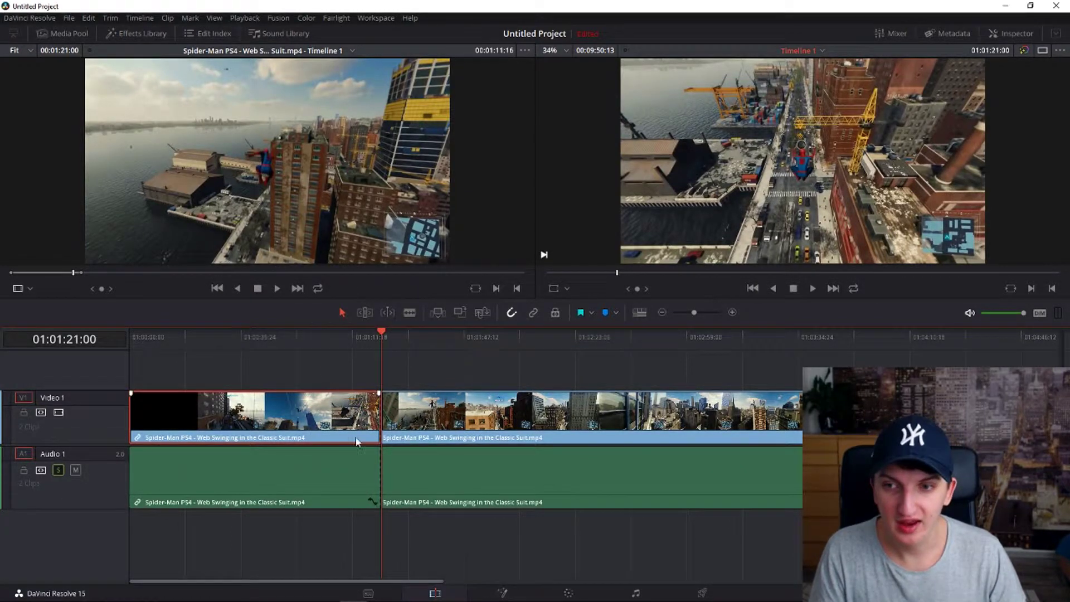
left_click(410, 424)
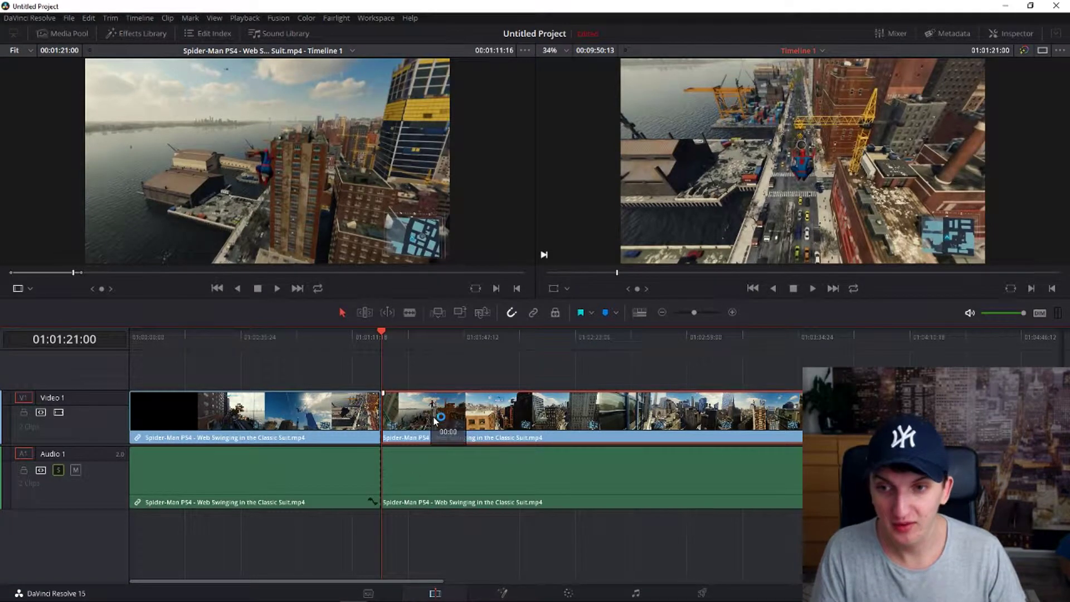
mouse_move(435, 427)
left_mouse_down()
mouse_move(457, 419)
mouse_move(429, 419)
left_mouse_up()
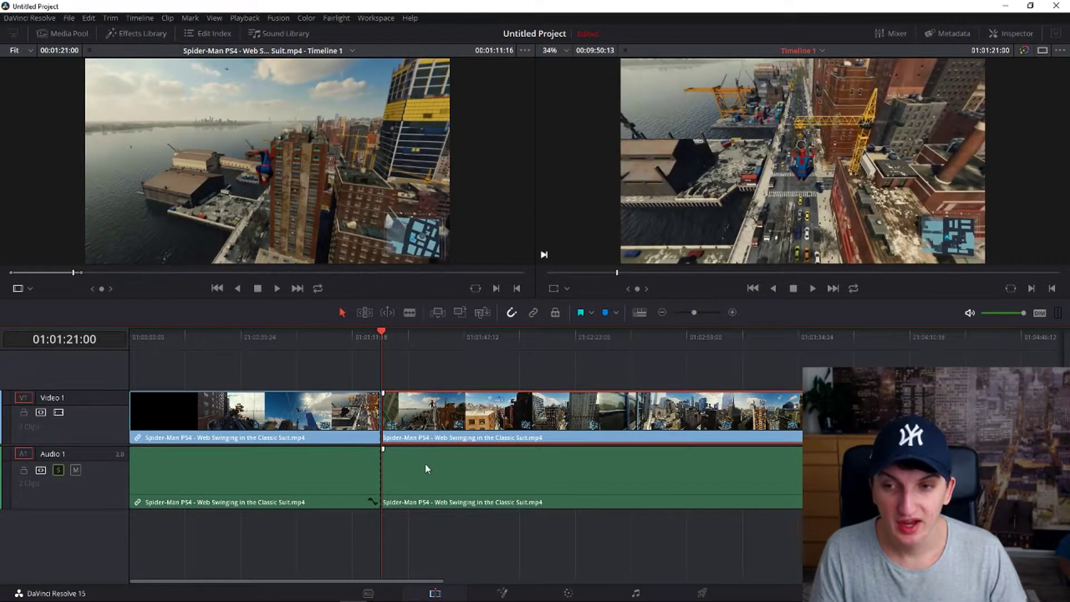
mouse_move(427, 469)
left_mouse_down()
mouse_move(478, 471)
mouse_move(438, 468)
left_mouse_up()
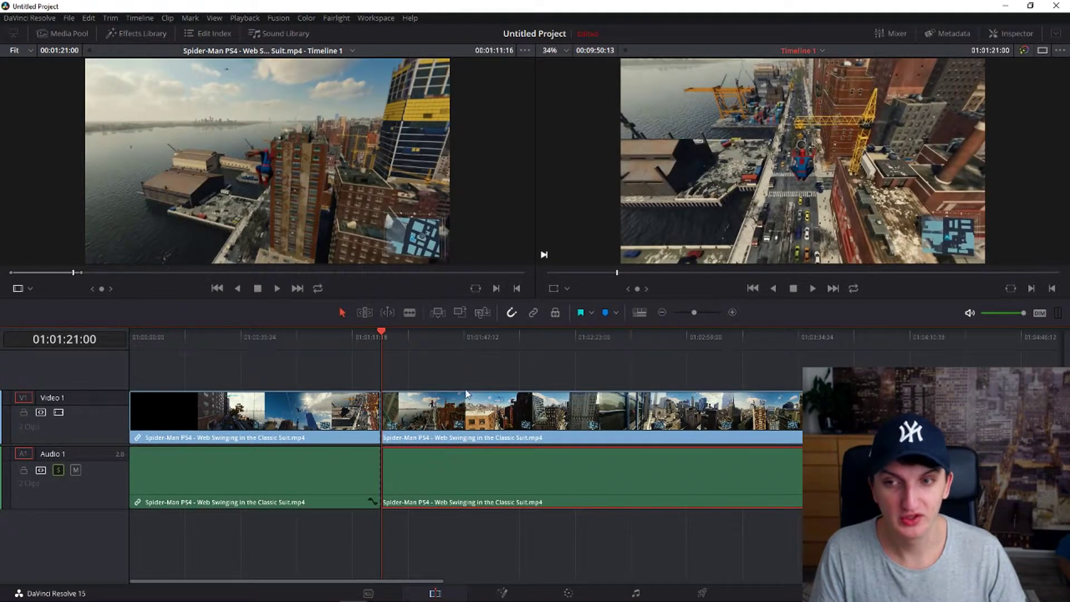
- Push the second clip pair right, unlink it, then slide it back left to close the gap
left_click(483, 408)
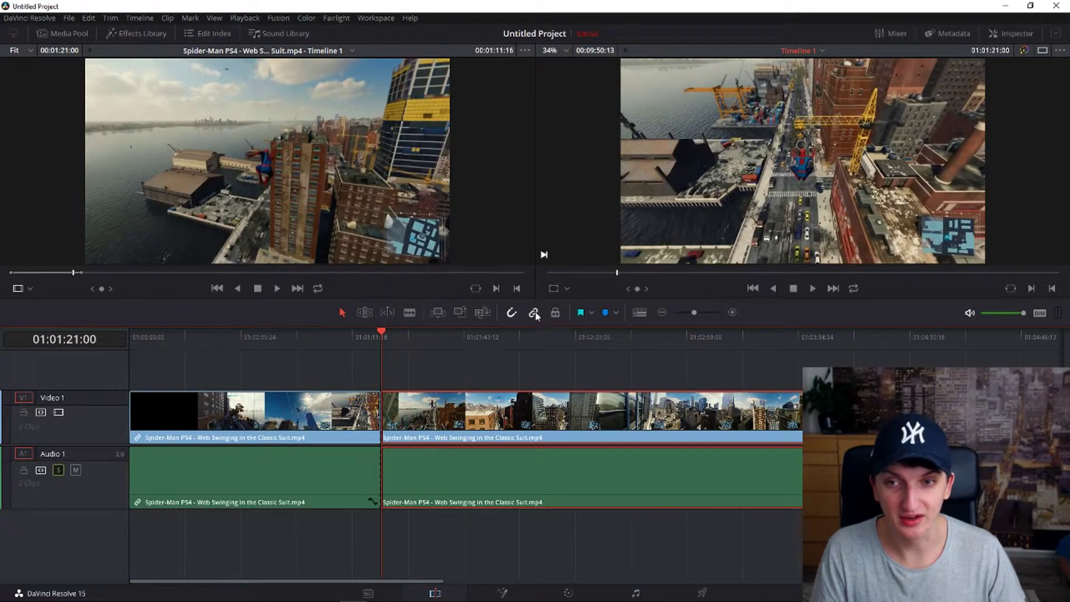
left_click_drag(430, 427, 574, 424)
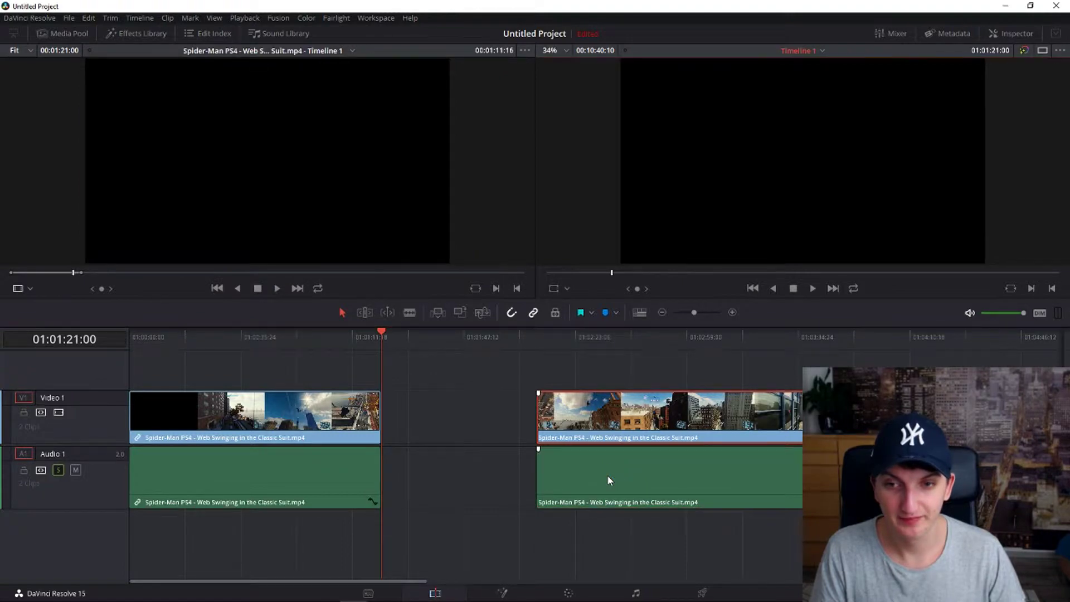
left_click_drag(606, 416, 649, 415)
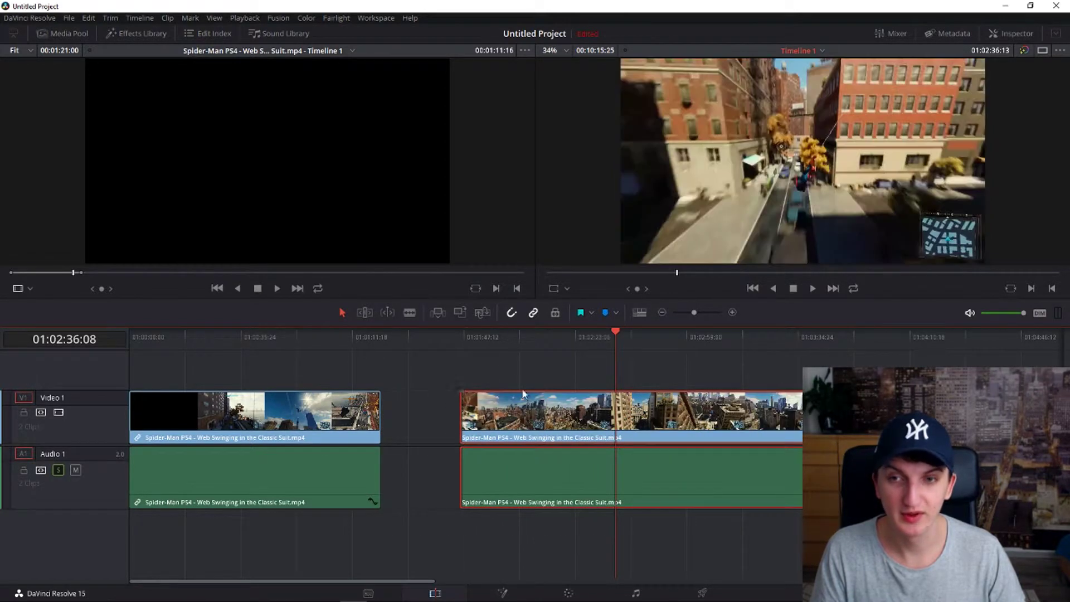
left_click(534, 313)
mouse_move(569, 413)
left_mouse_down()
mouse_move(621, 414)
mouse_move(553, 414)
mouse_move(584, 413)
mouse_move(570, 413)
left_mouse_up()
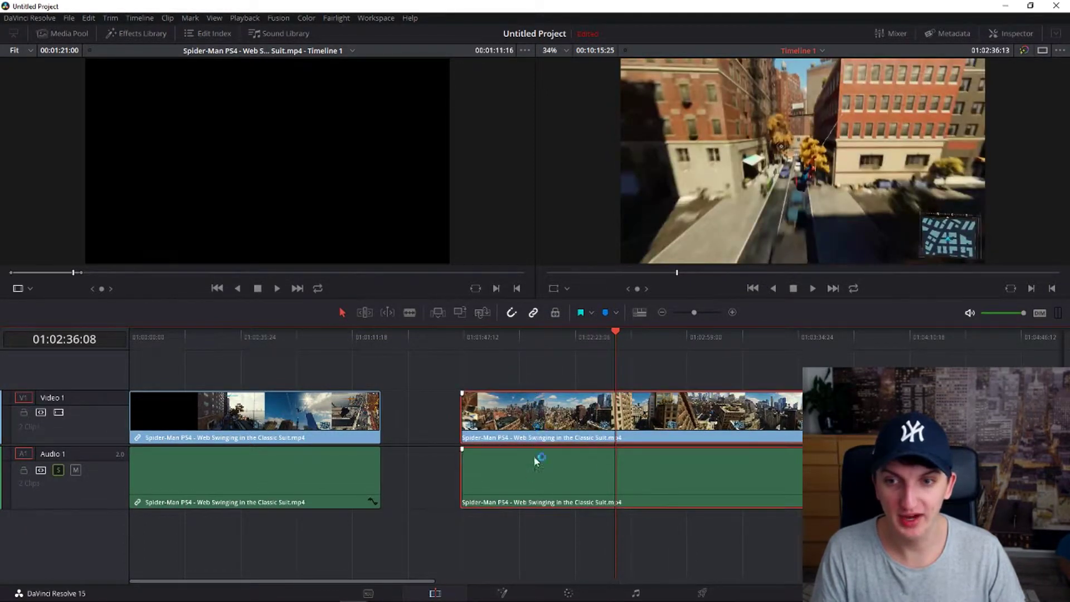
left_click_drag(537, 460, 453, 460)
left_click(365, 312)
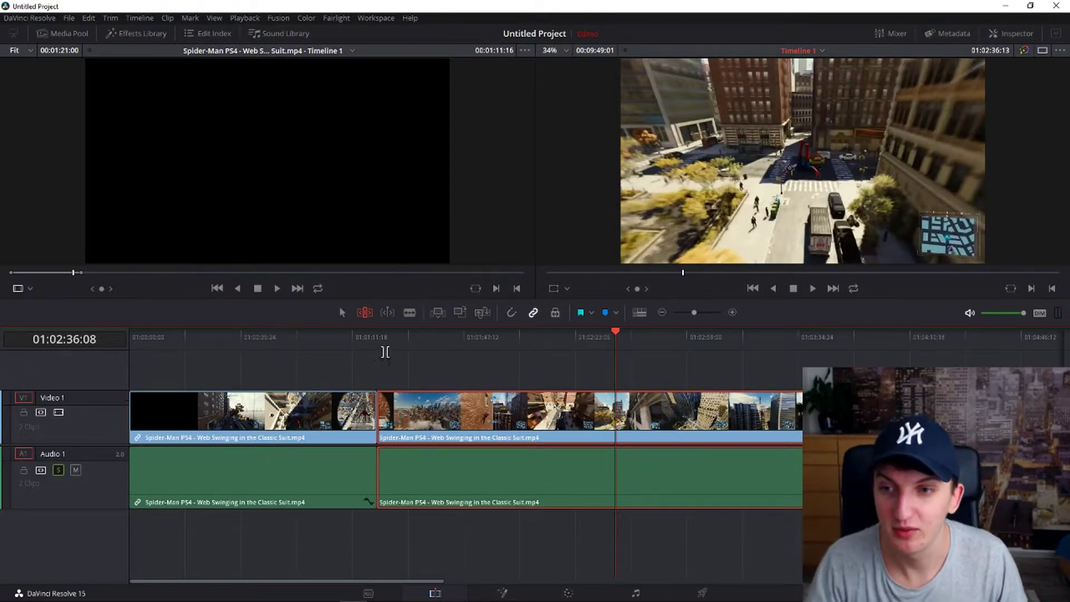
- Slip the second clip's footage in Trim Edit mode and play back across the cut to check it
left_click_drag(384, 345, 378, 346)
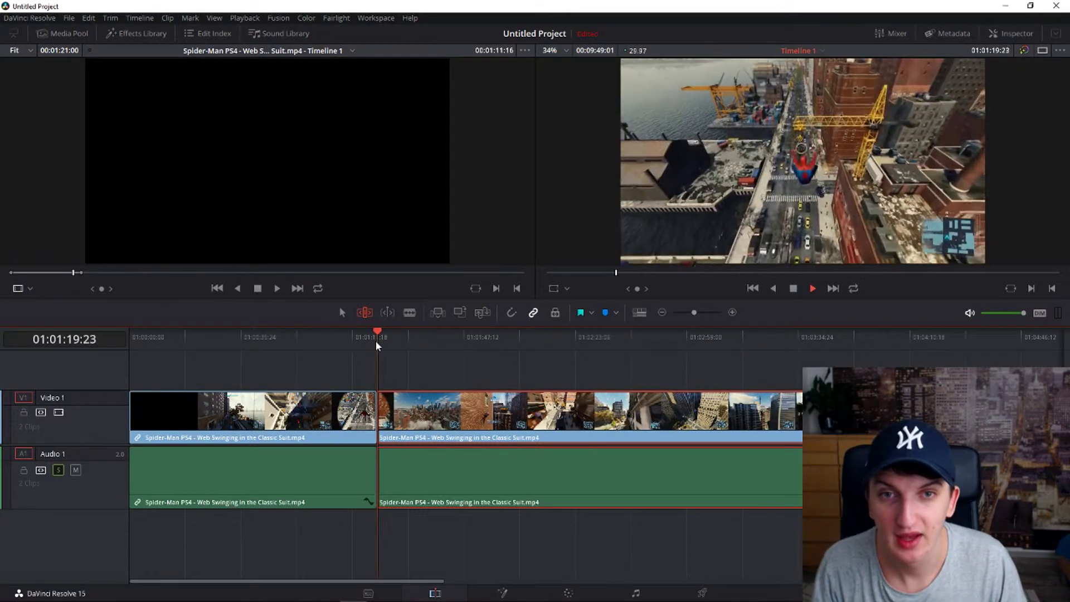
key("space")
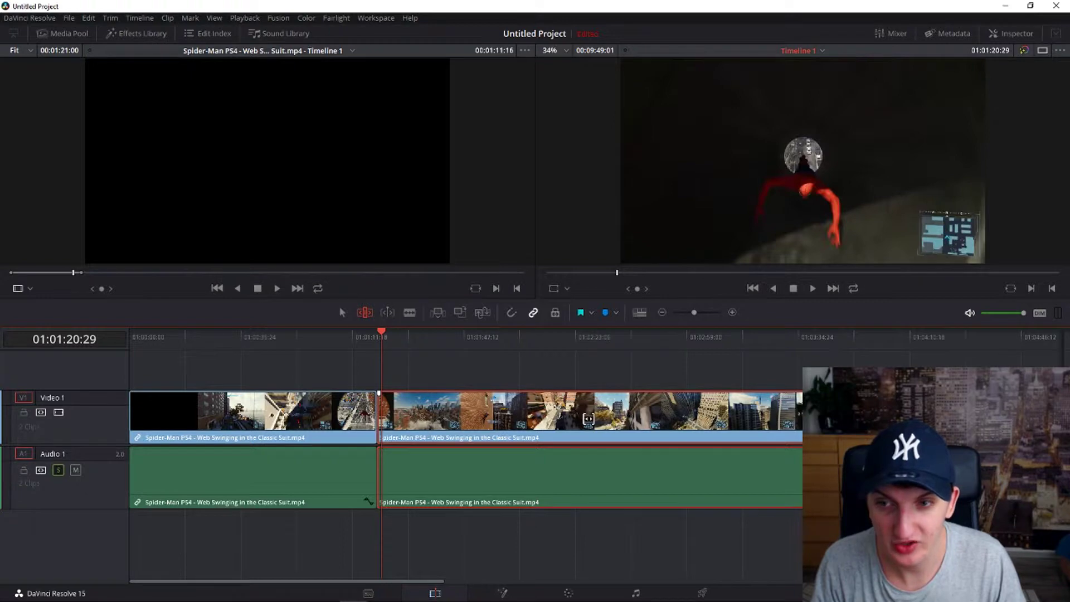
key("v")
left_click(543, 415)
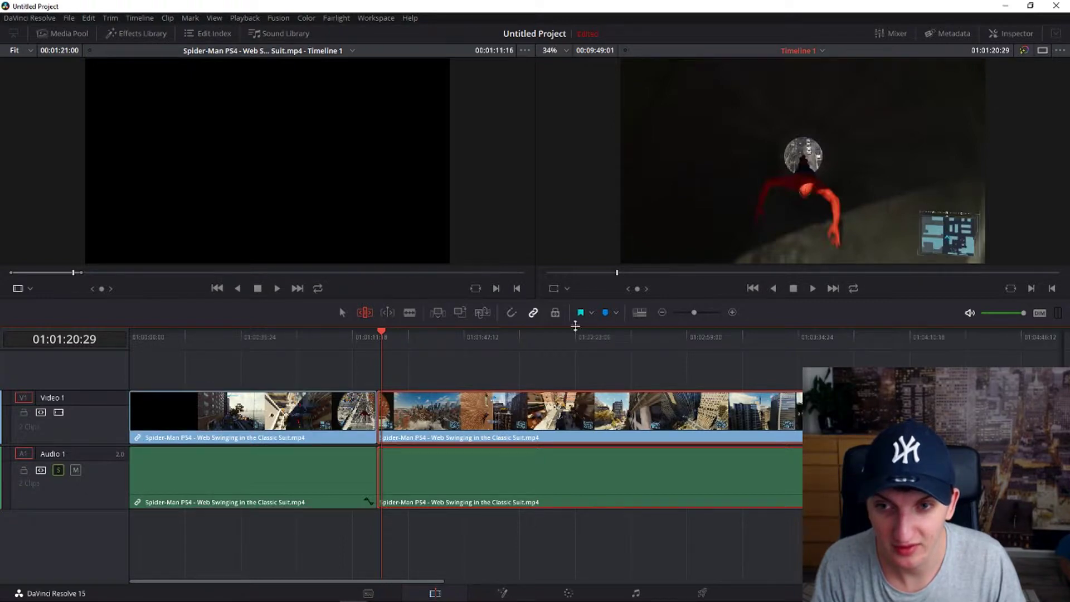
left_click_drag(571, 411, 626, 408)
left_click_drag(377, 337, 358, 342)
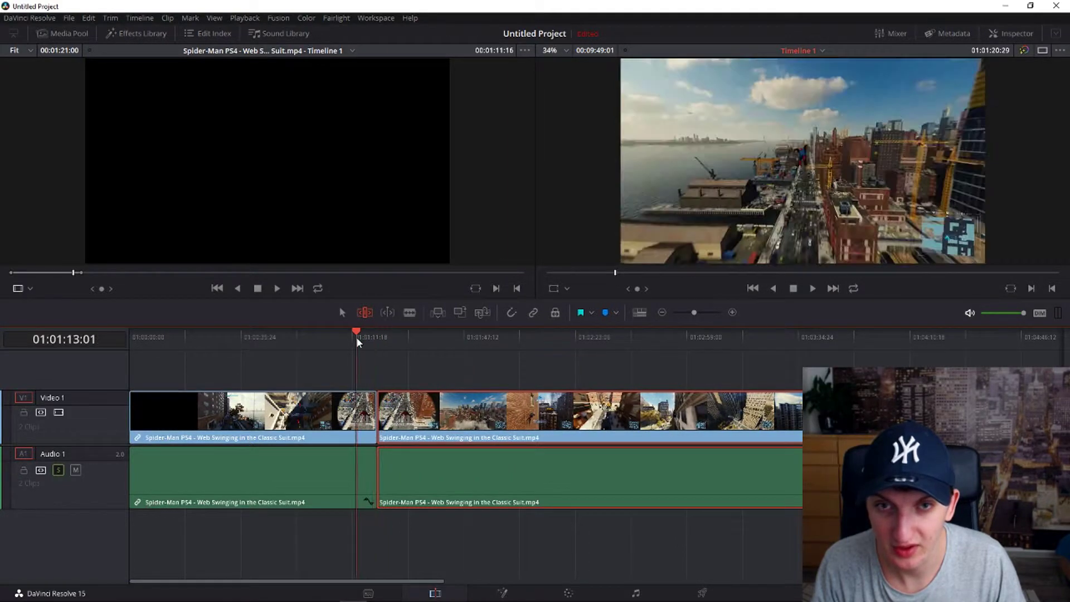
key("space")
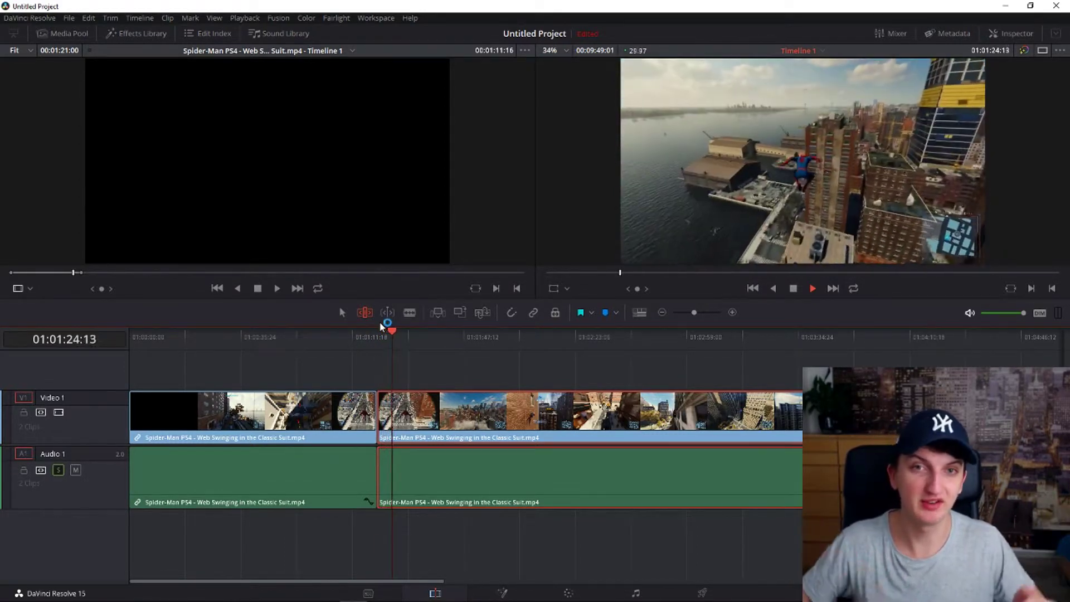
key("space")
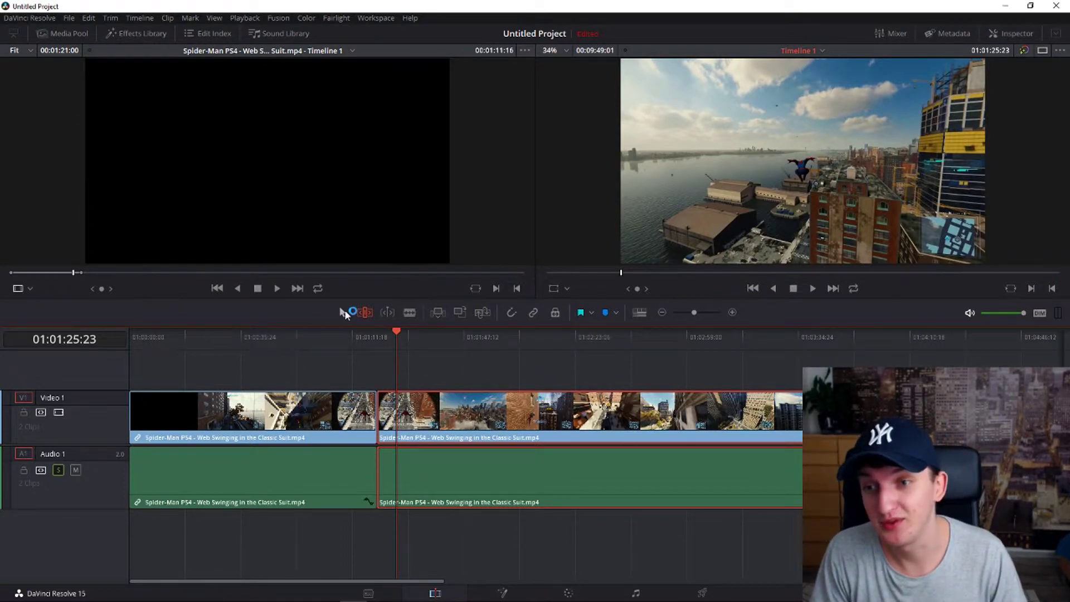
left_click(340, 313)
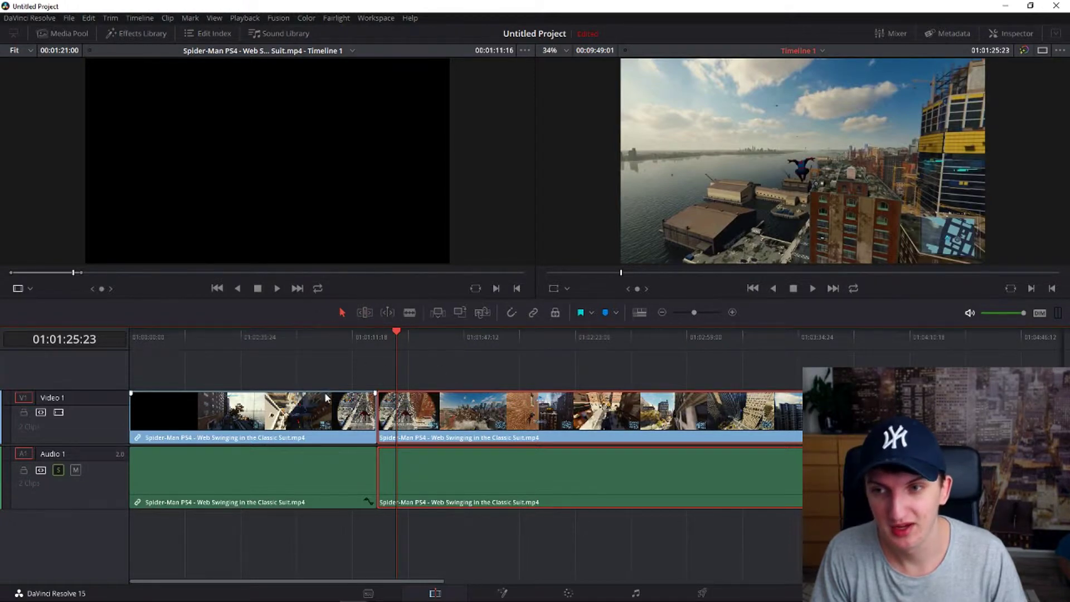
- Shift the second clip 10 frames earlier, then zoom out and skim to view the whole edit
left_click_drag(390, 393, 451, 419)
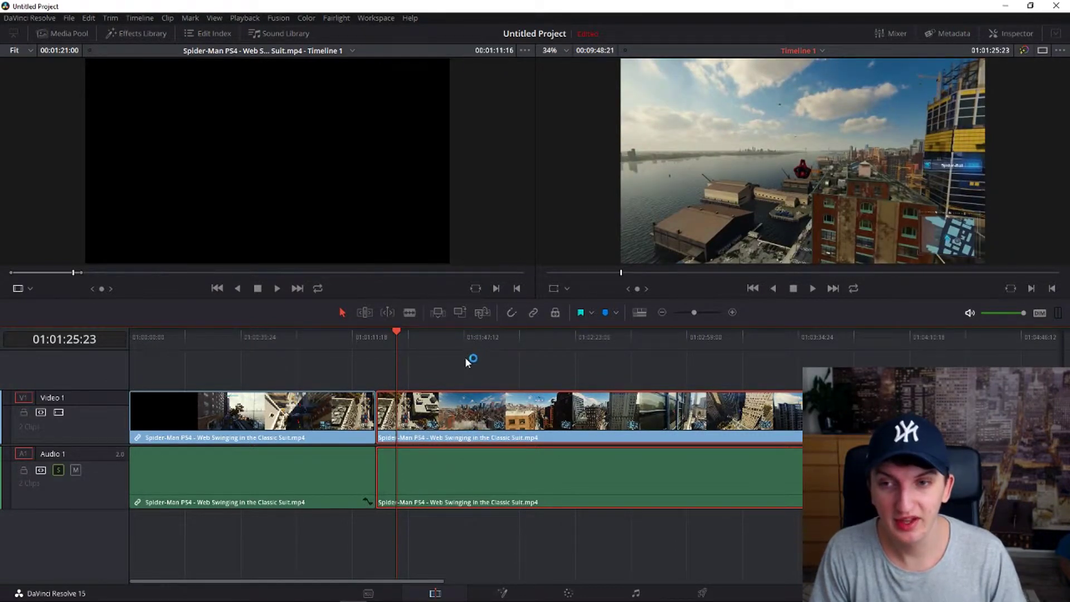
key("ctrl+minus")
key("ctrl+minus")
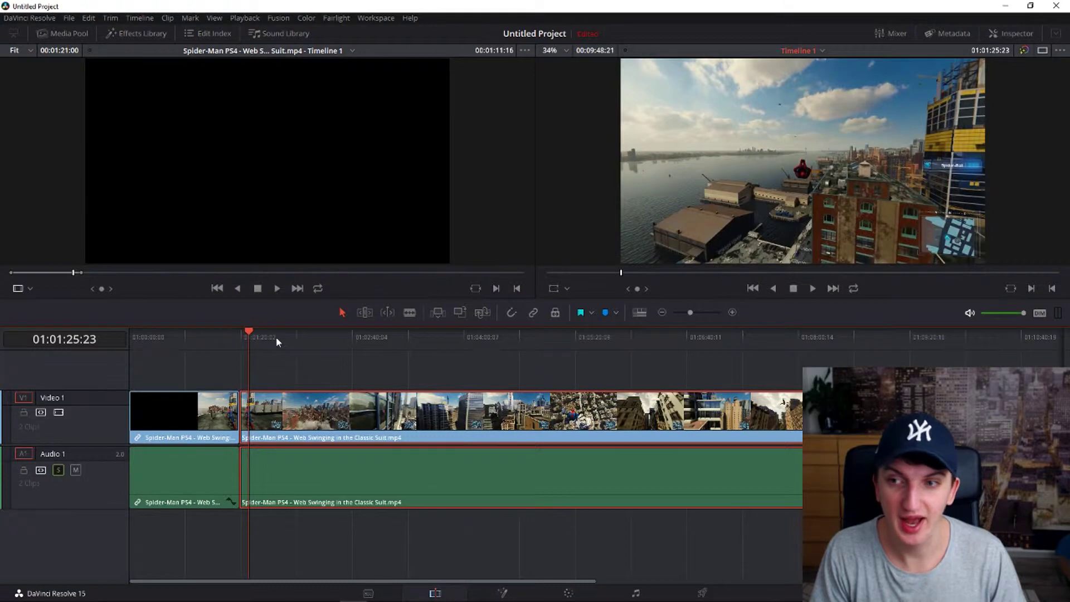
left_click_drag(253, 337, 953, 336)
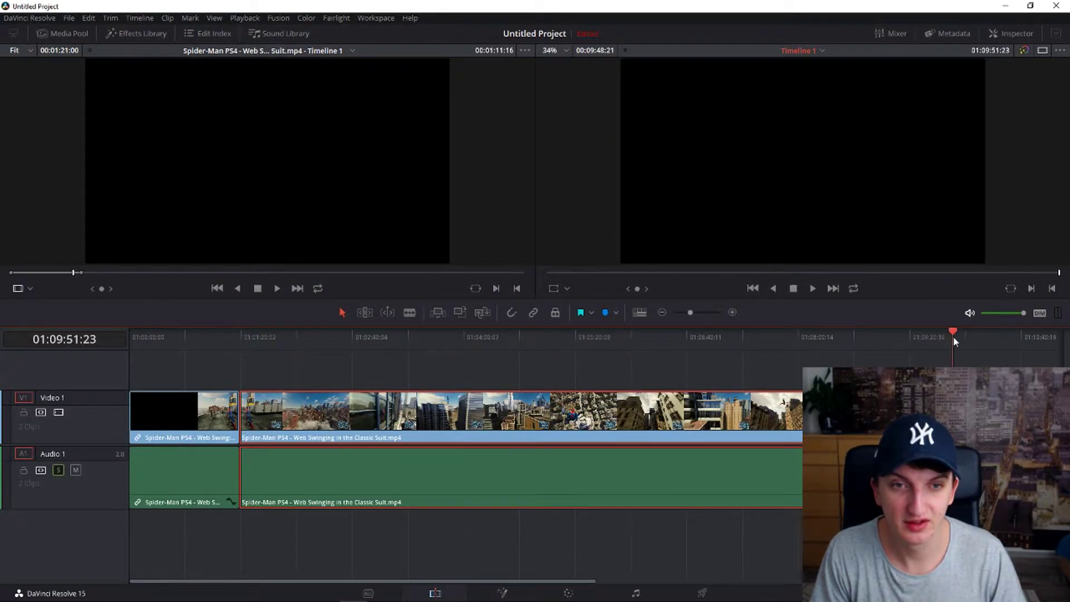
left_click(1001, 362)
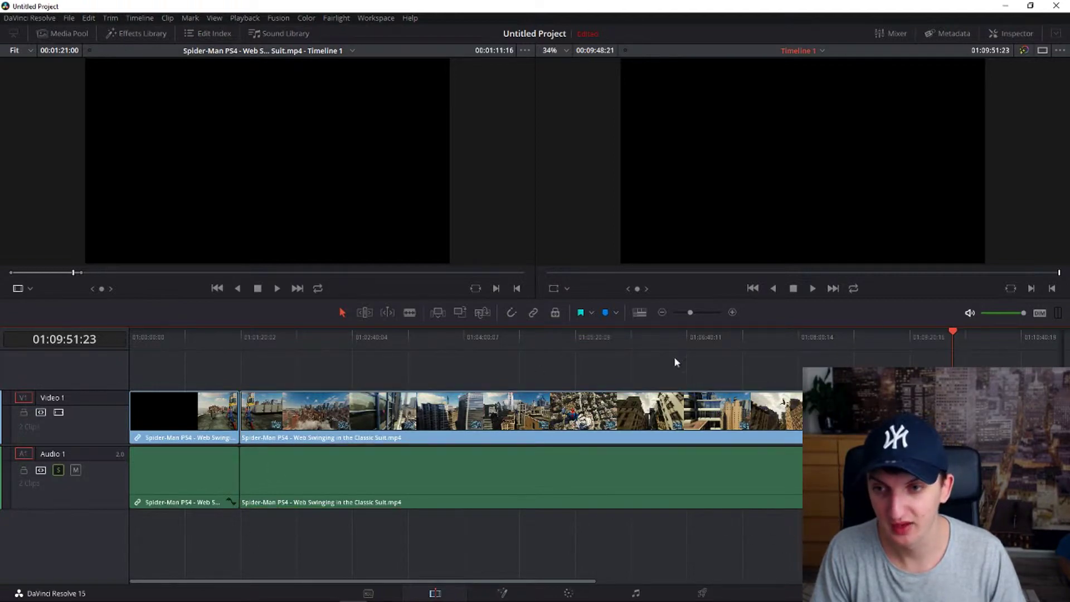
left_click(268, 338)
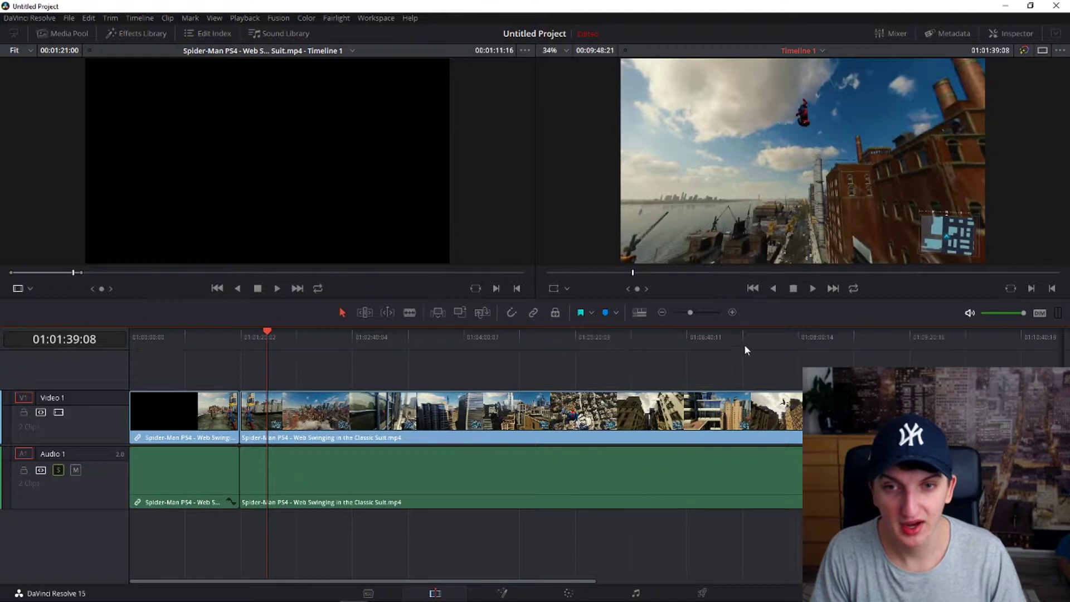
left_click_drag(775, 343, 970, 340)
key("ctrl+minus")
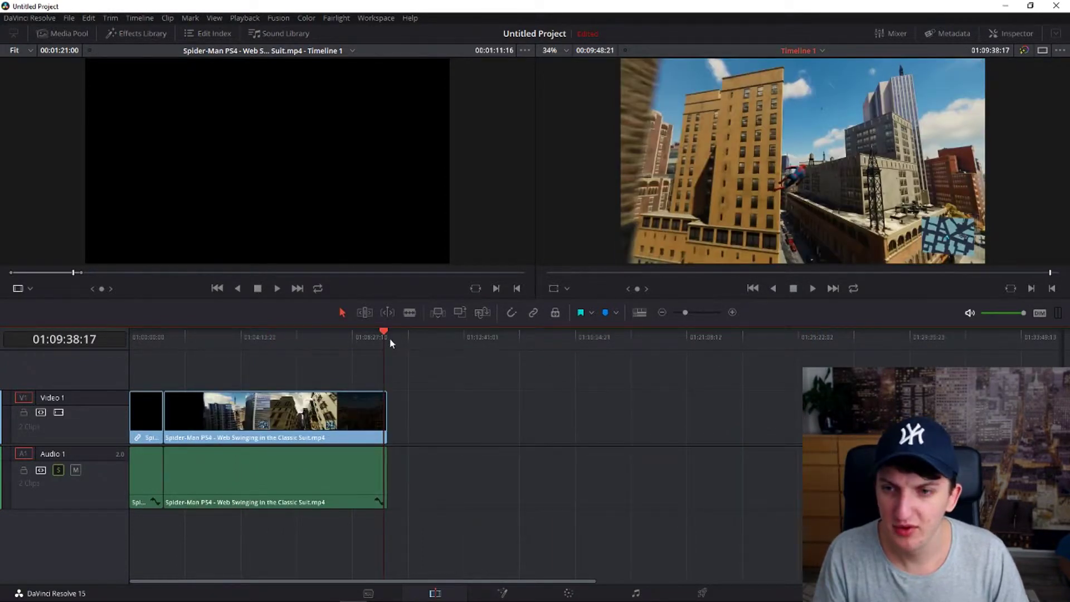
left_click_drag(389, 338, 421, 338)
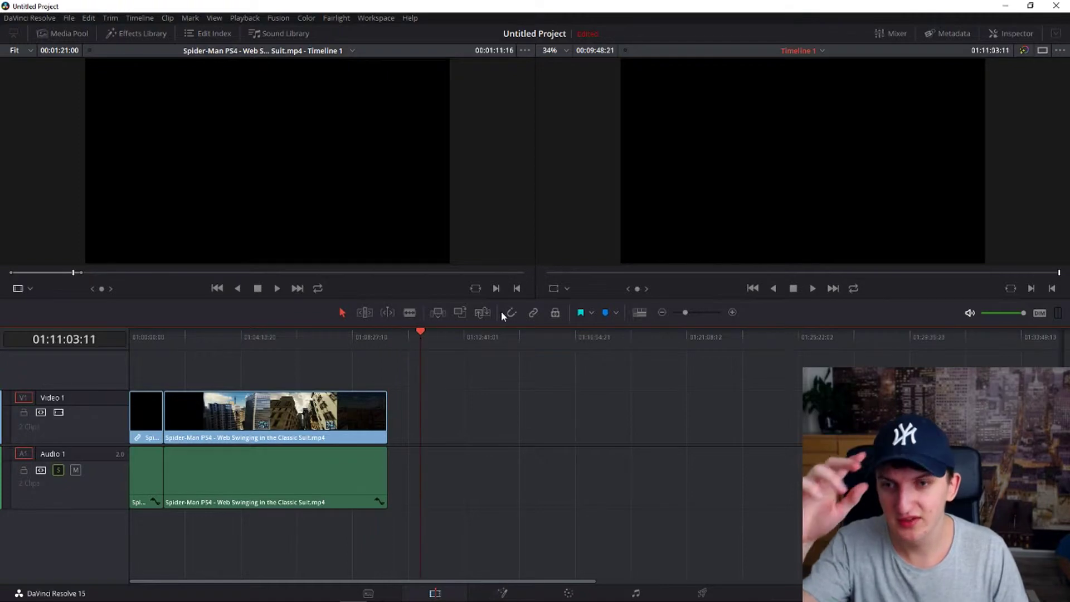
left_click(440, 313)
mouse_move(466, 411)
left_mouse_down()
mouse_move(407, 411)
mouse_move(461, 405)
mouse_move(463, 421)
left_mouse_up()
left_click(521, 336)
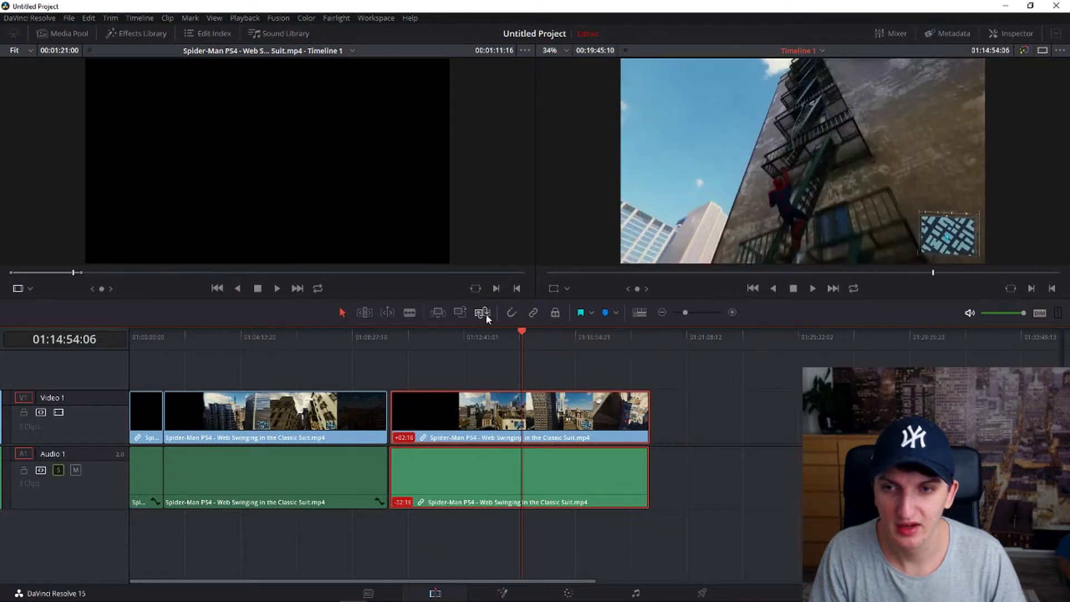
left_click(485, 316)
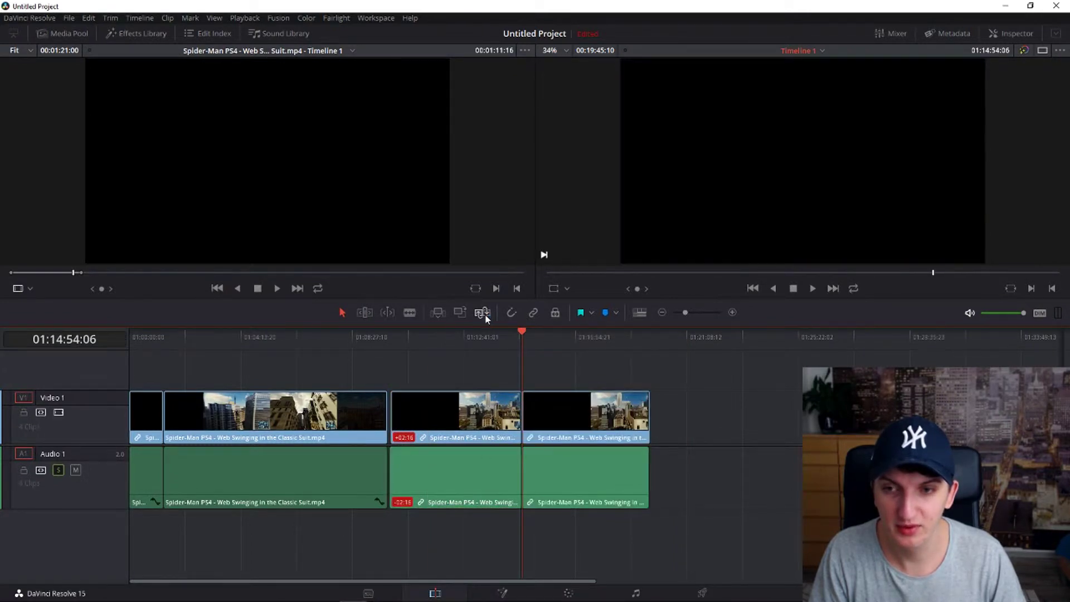
left_click_drag(387, 477, 385, 477)
left_click(349, 337)
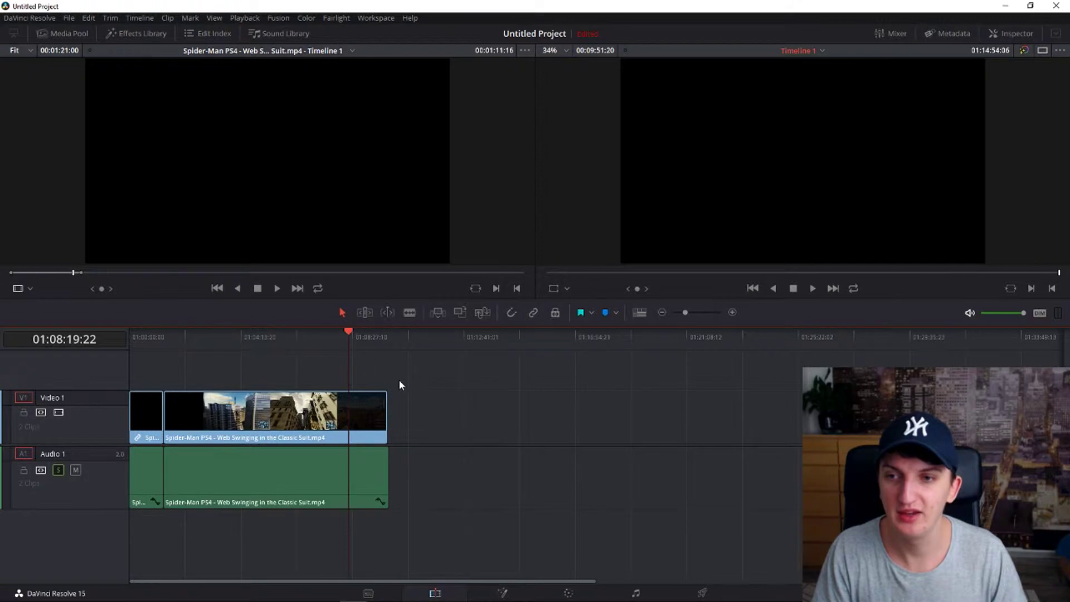
- Park the playhead at 01:09:06:18 and trim 13 frames off the clip's end edge
scroll(398, 401, "up", 2)
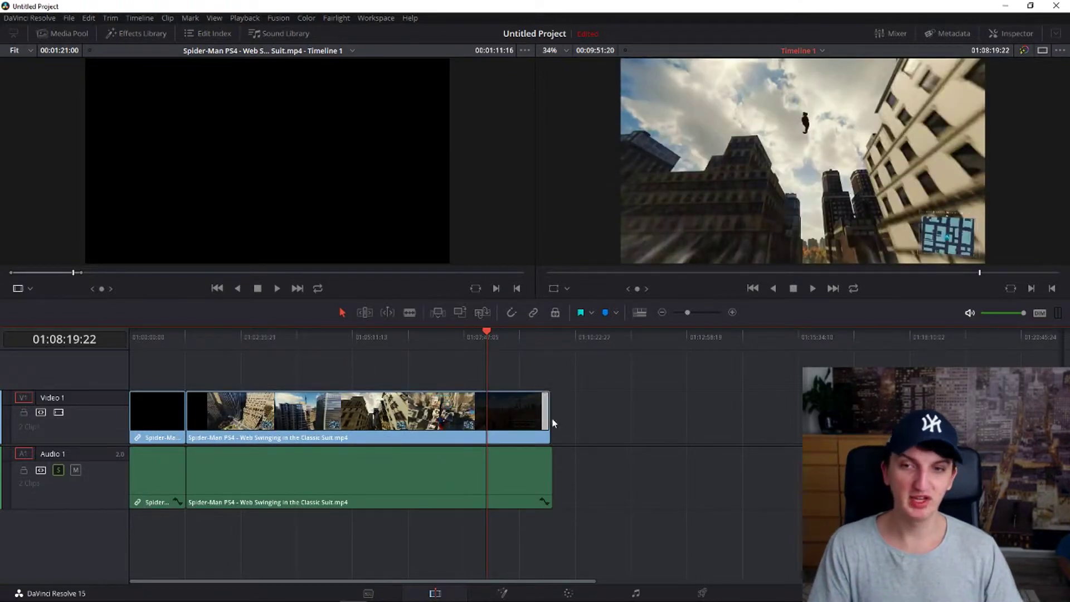
left_click(521, 356)
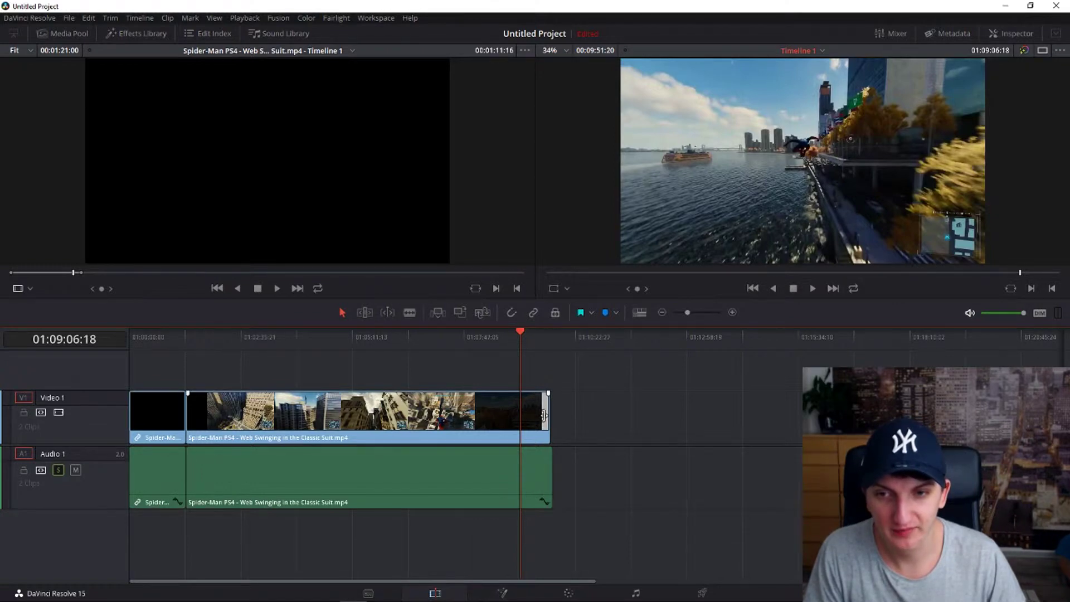
scroll(544, 414, "up", 2)
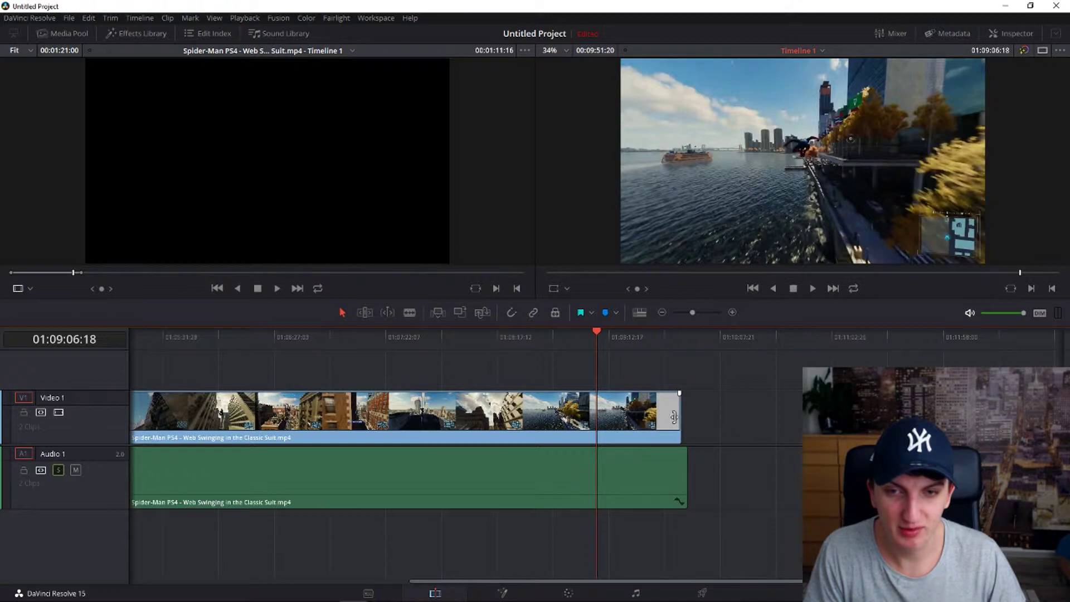
scroll(675, 417, "down", 1)
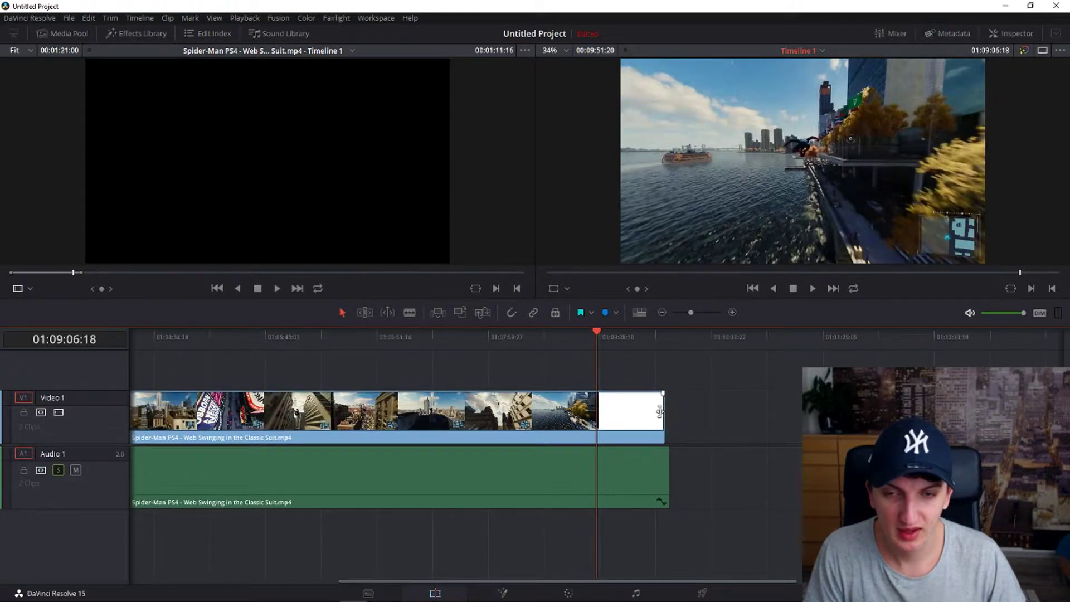
left_click_drag(660, 411, 668, 413)
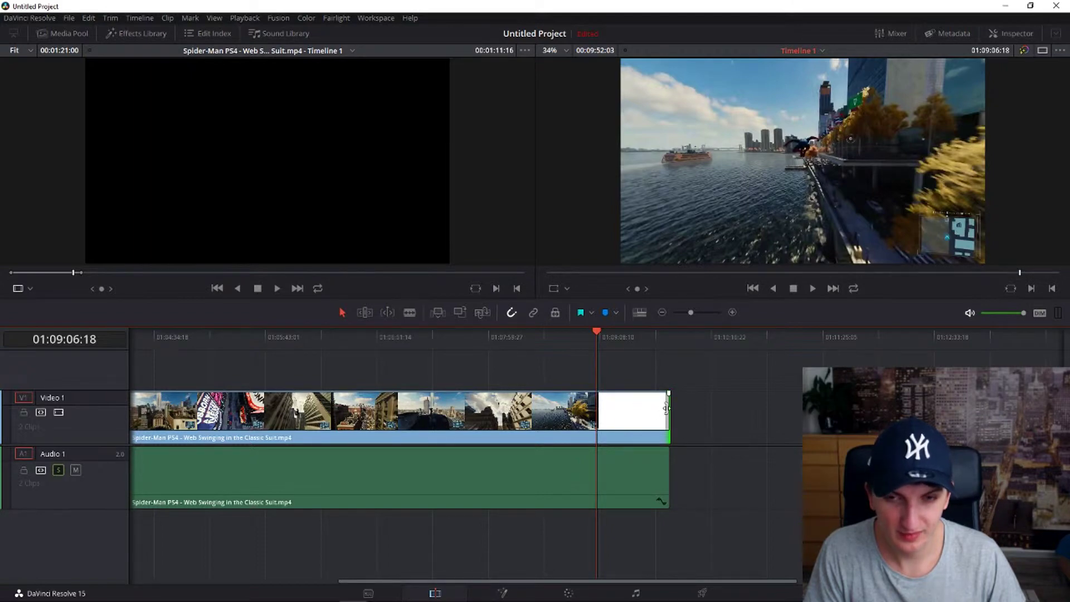
mouse_move(666, 408)
left_mouse_down()
mouse_move(550, 413)
mouse_move(669, 419)
left_mouse_up()
scroll(669, 420, "left", 5)
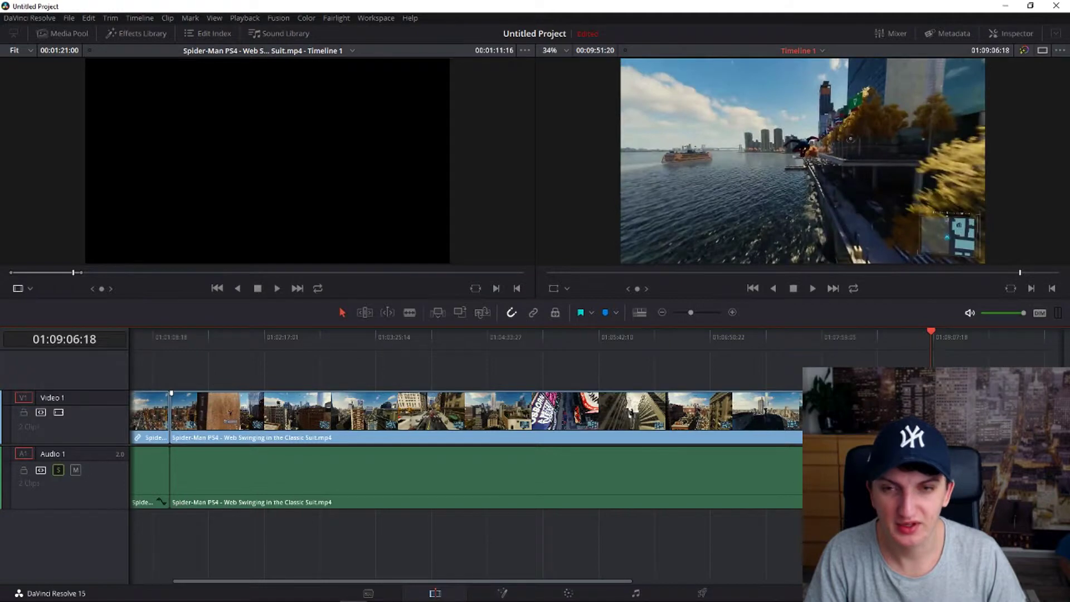
scroll(494, 412, "down", 1)
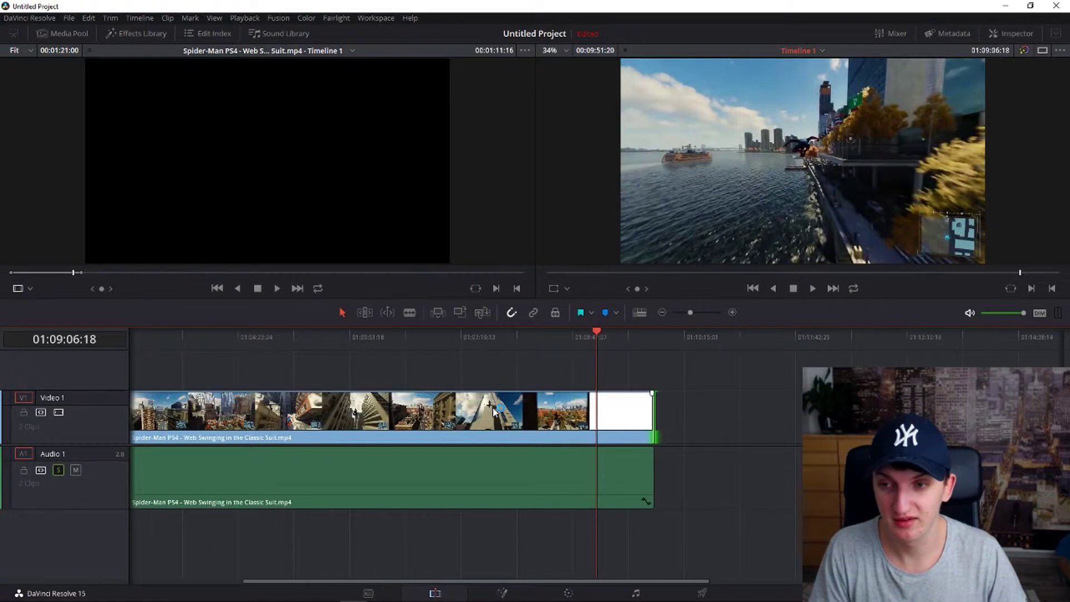
scroll(611, 428, "down", 1)
- Select the main Spider-Man clip and drag it later on the timeline with video and audio linked
left_click(223, 422)
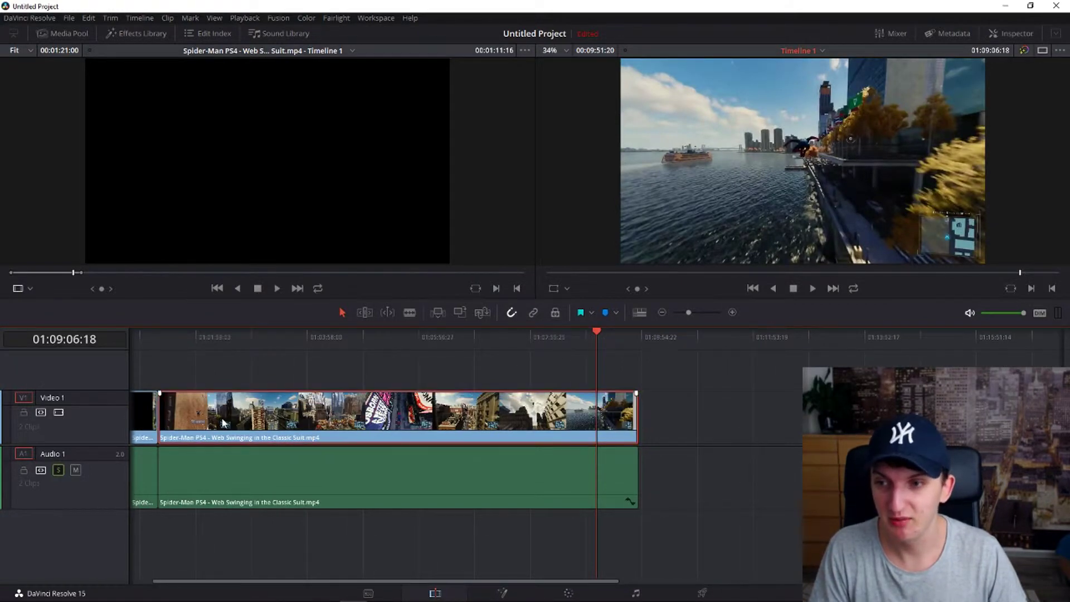
left_click_drag(224, 421, 258, 409)
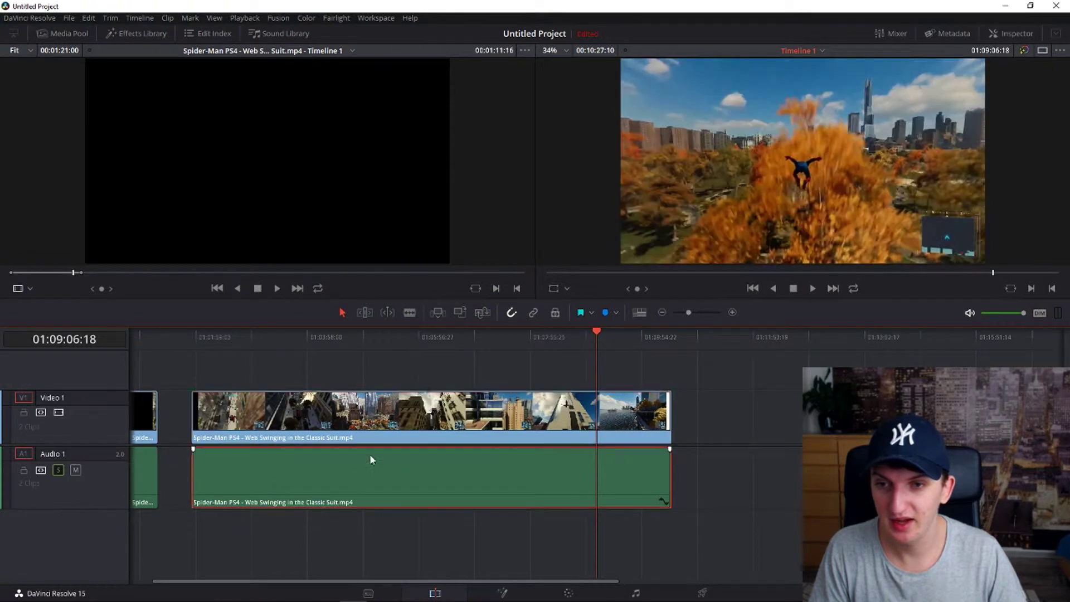
left_click_drag(435, 425, 492, 425)
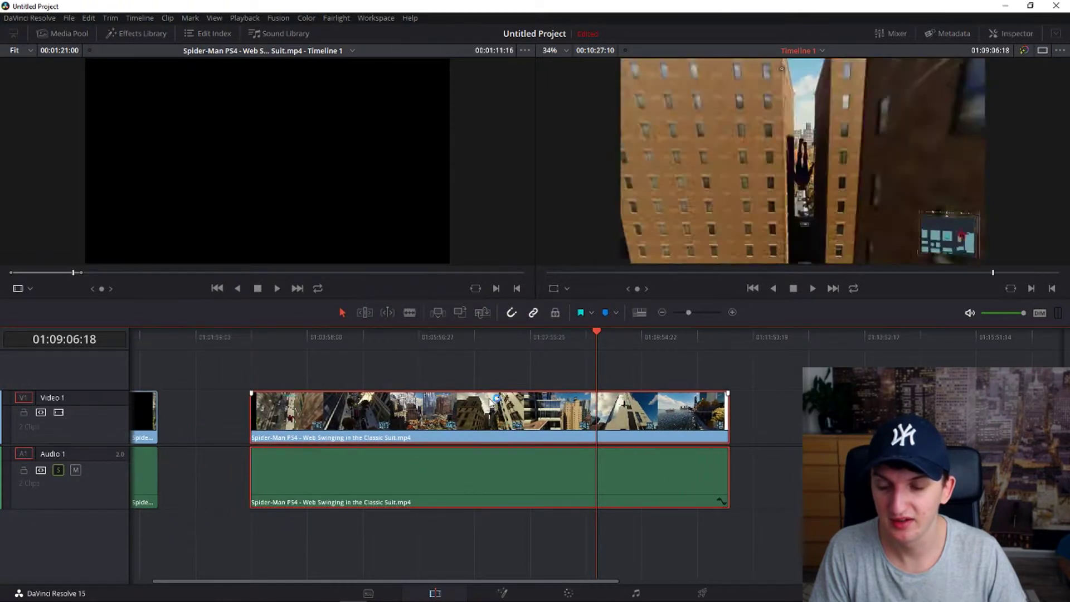
left_click(252, 377)
left_click(264, 349)
mouse_move(279, 421)
left_mouse_down()
mouse_move(296, 423)
mouse_move(279, 422)
left_mouse_up()
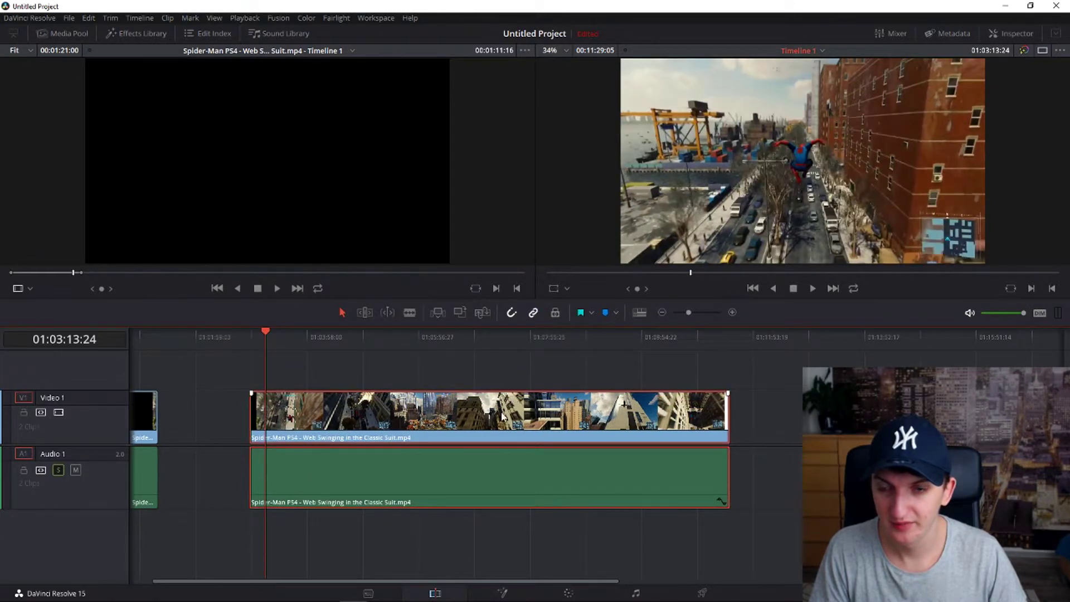
mouse_move(377, 410)
left_mouse_down()
mouse_move(455, 406)
mouse_move(386, 408)
mouse_move(377, 424)
left_mouse_up()
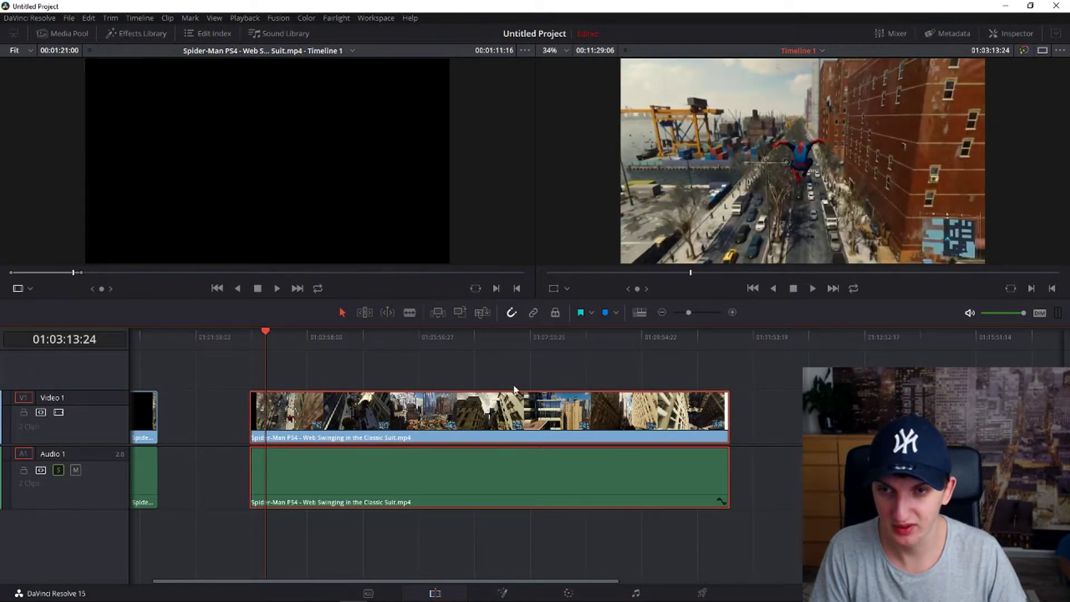
key("ctrl+z")
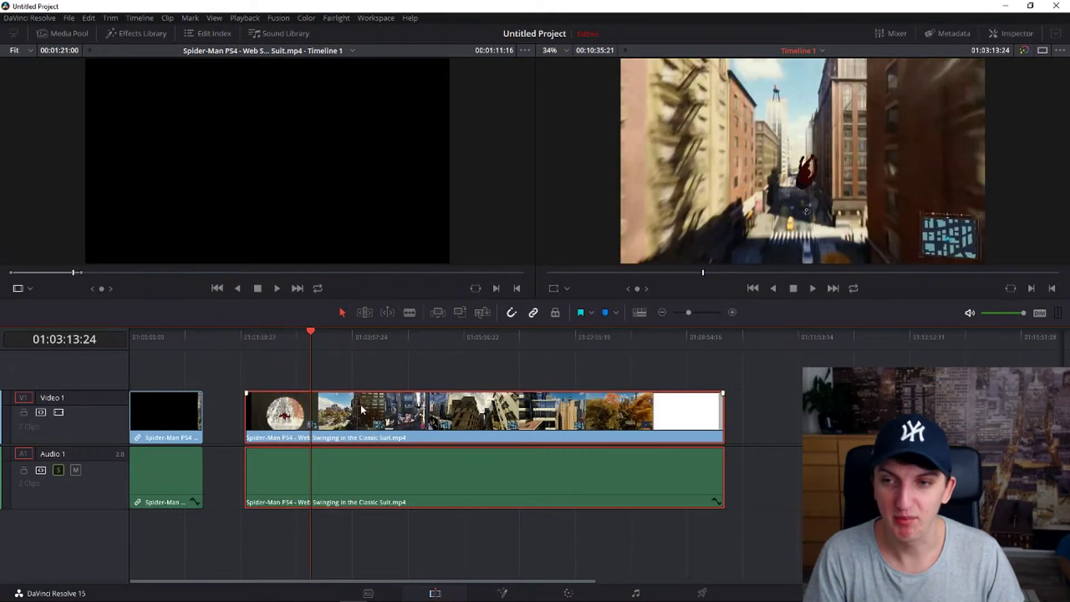
left_click_drag(361, 409, 419, 423)
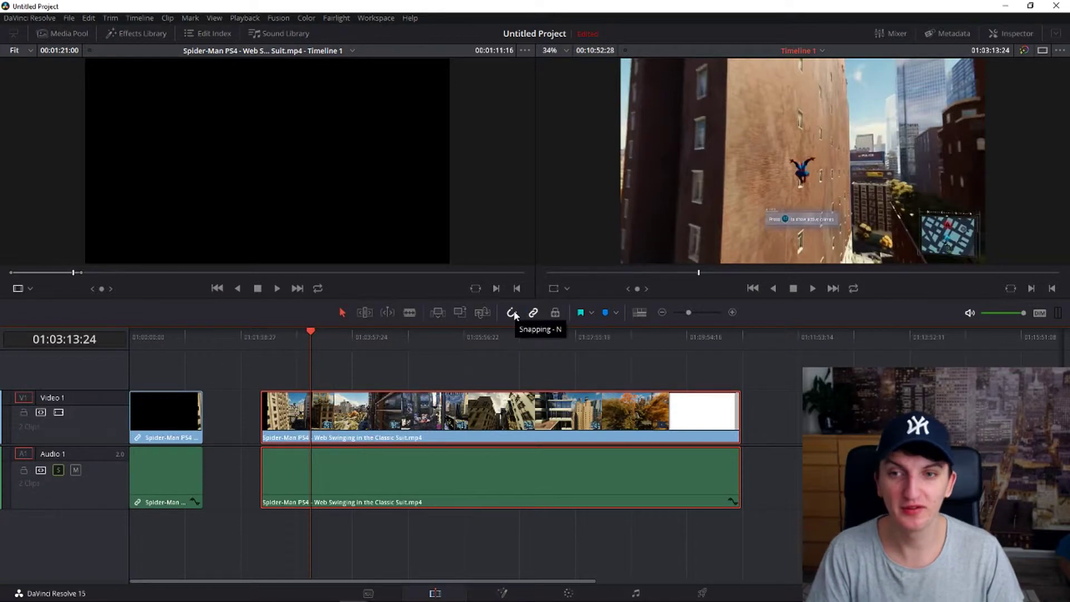
- Toggle snapping off and back on while sliding the linked clip left toward the first clip
left_click(513, 313)
left_click_drag(570, 453, 597, 407)
left_click(511, 313)
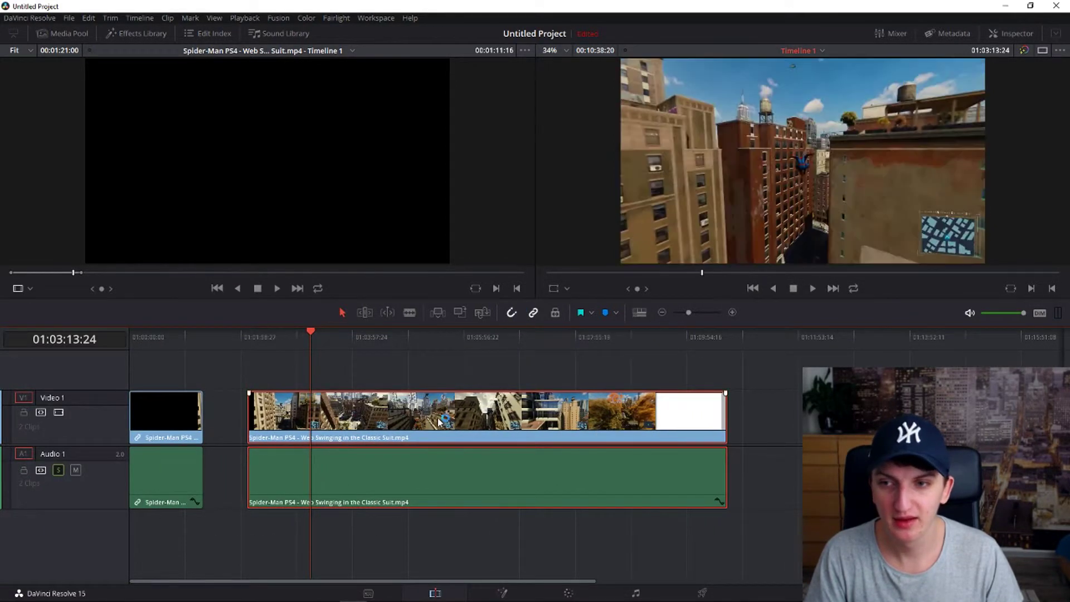
left_click_drag(440, 422, 399, 414)
left_click_drag(485, 415, 437, 412)
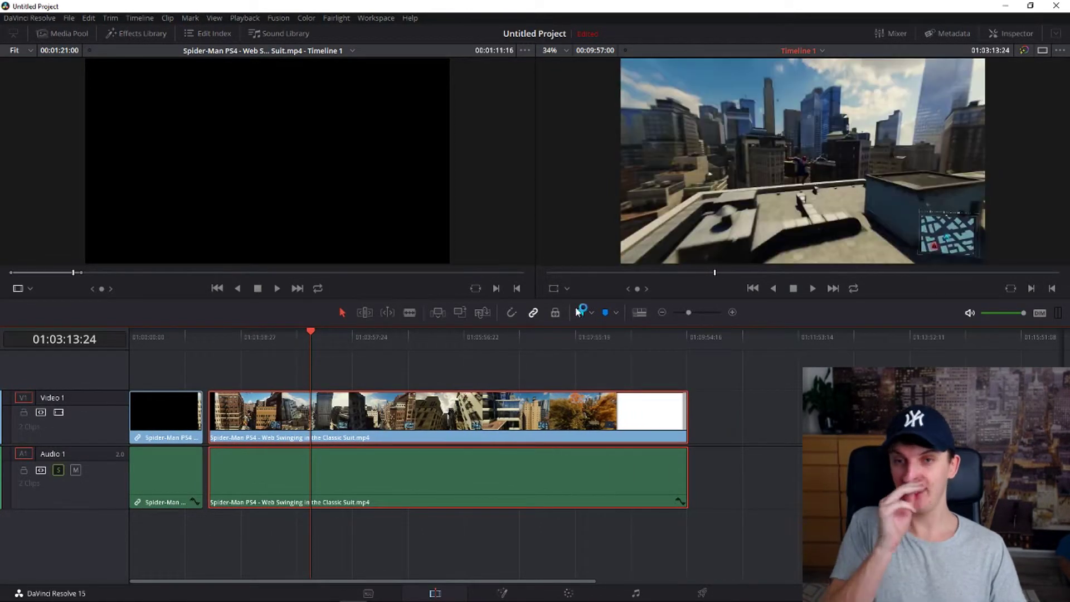
- Snap the main clip against the end of the first clip and play back from 01:03:36:12
mouse_move(570, 394)
left_mouse_down()
mouse_move(535, 432)
mouse_move(528, 426)
left_mouse_up()
left_click_drag(474, 393, 472, 406)
left_click(607, 338)
left_click(675, 345)
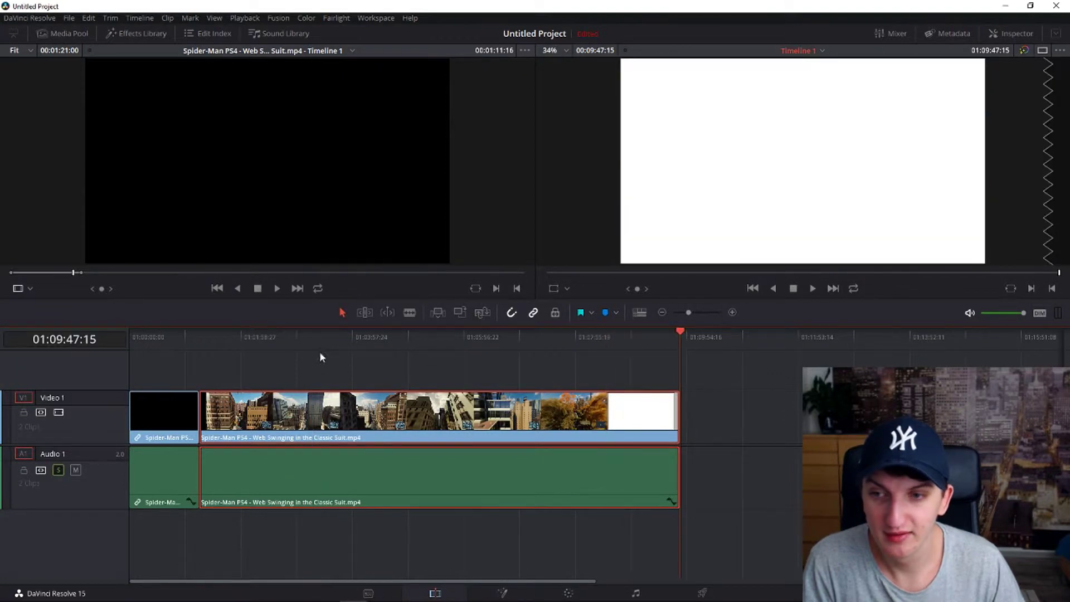
left_click(332, 339)
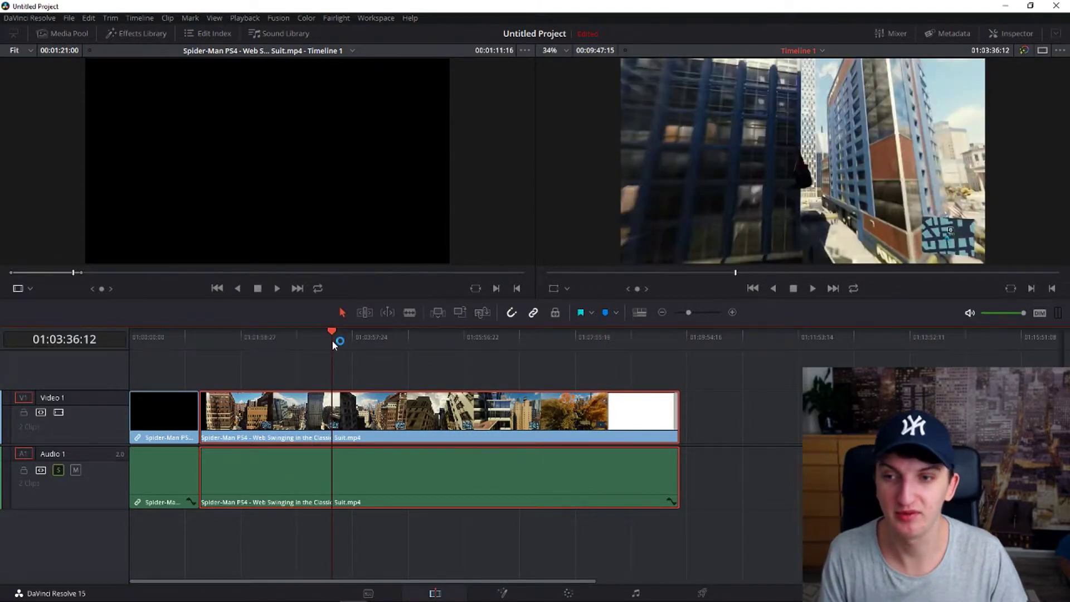
key("space")
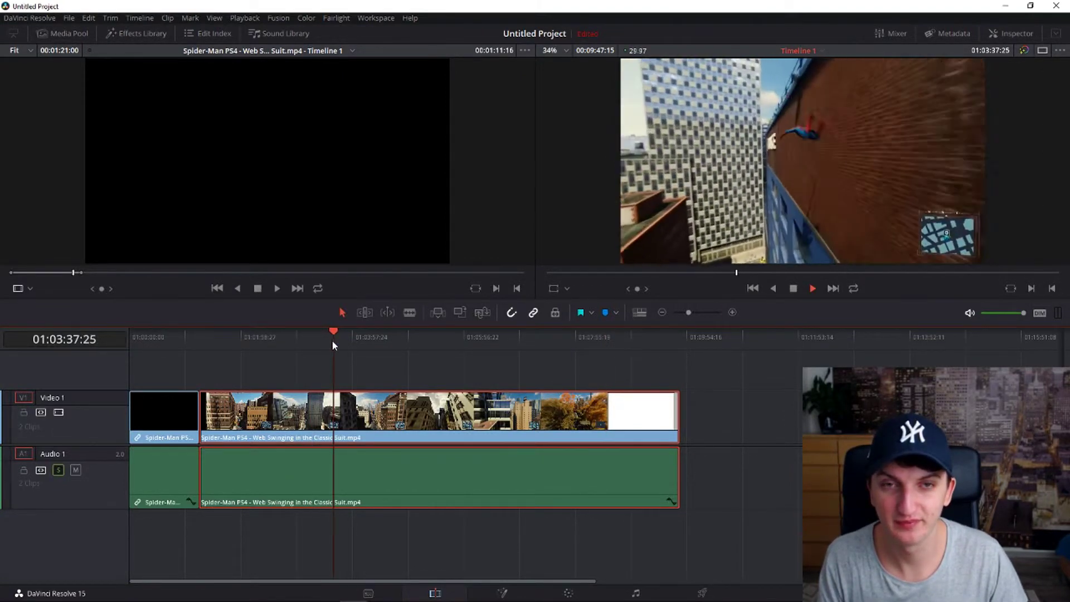
key("space")
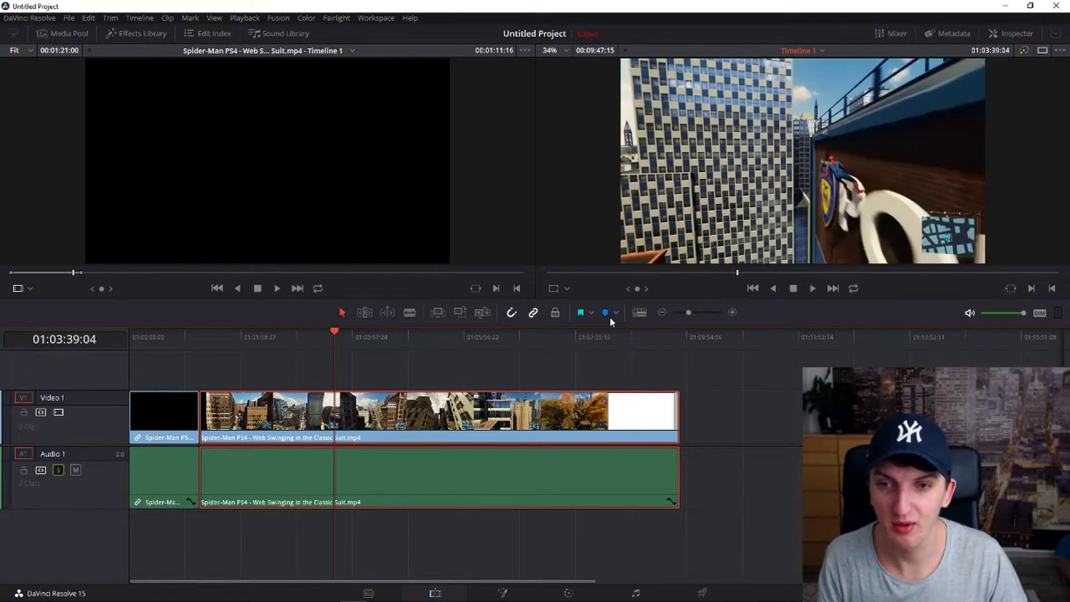
- Add Marker 1 at 01:03:49:14 and open its Markers dialog to add notes
left_click_drag(333, 337, 345, 337)
left_click(359, 362)
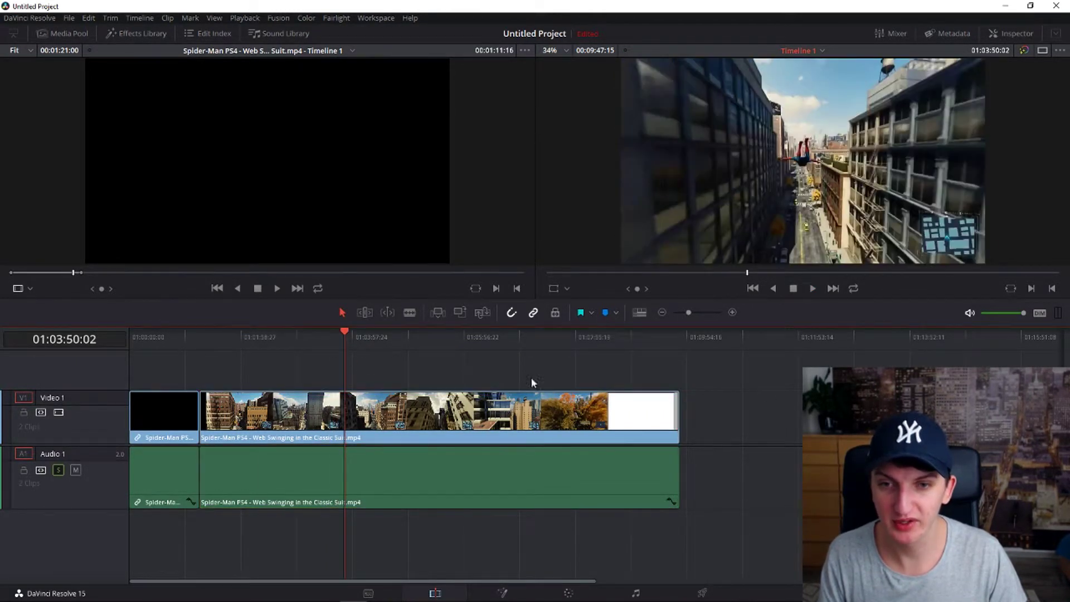
left_click(345, 341)
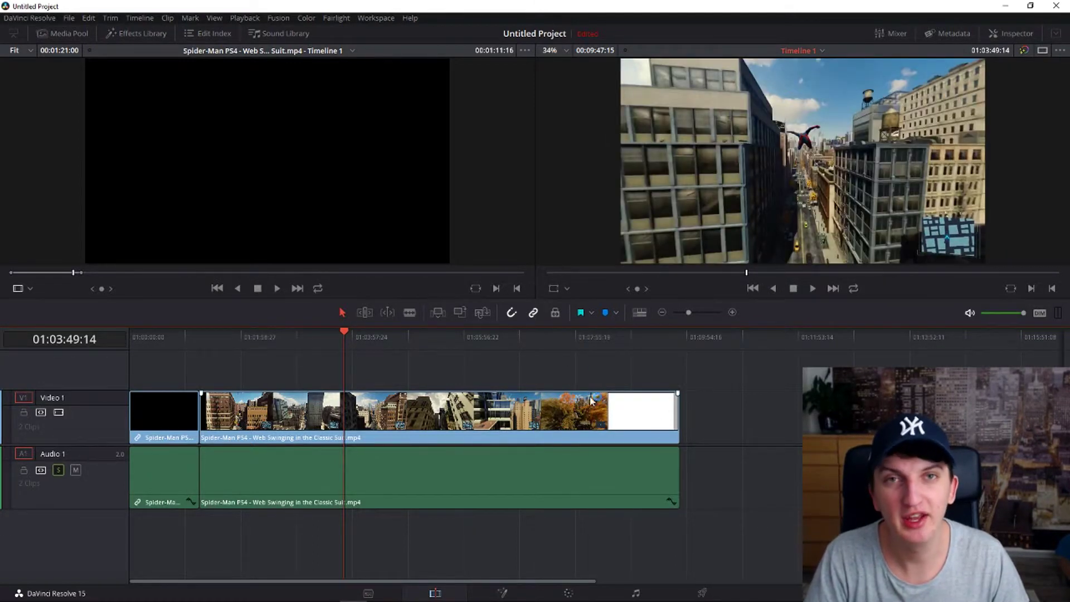
left_click(607, 313)
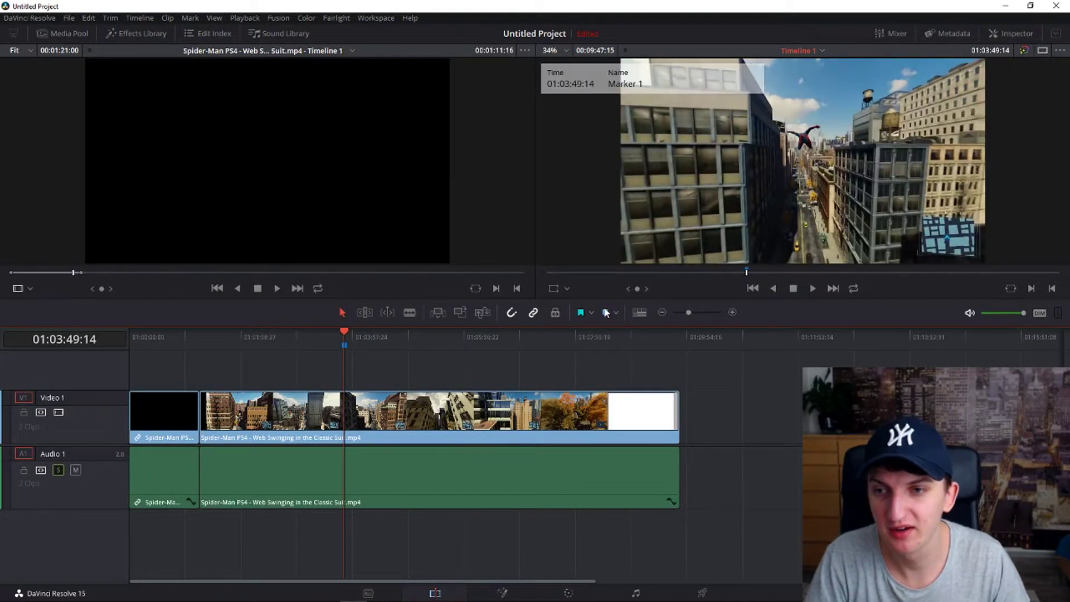
double_click(345, 348)
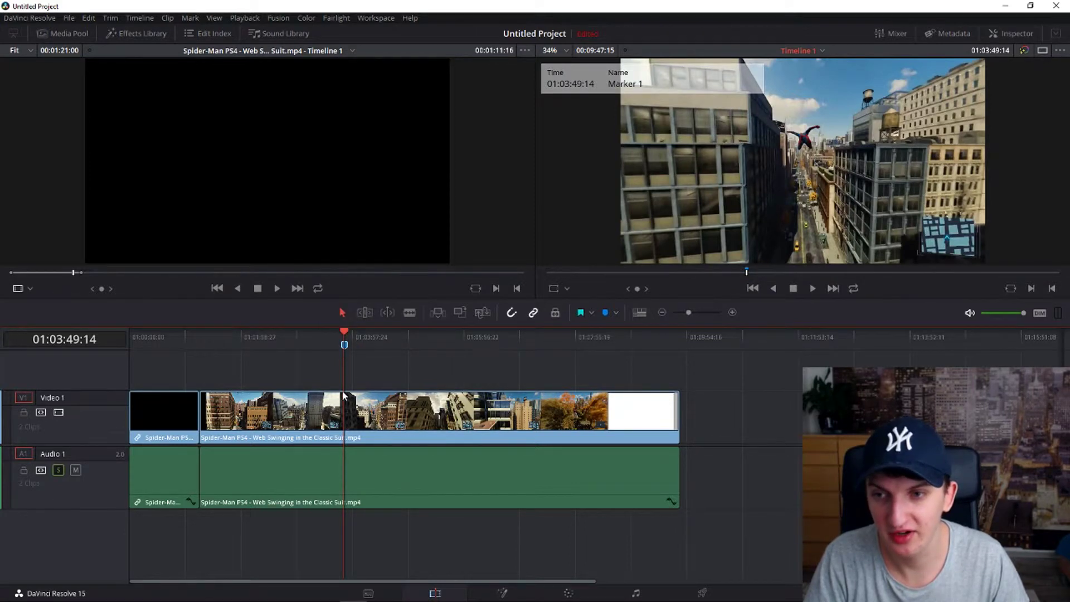
right_click(346, 345)
left_click(347, 346)
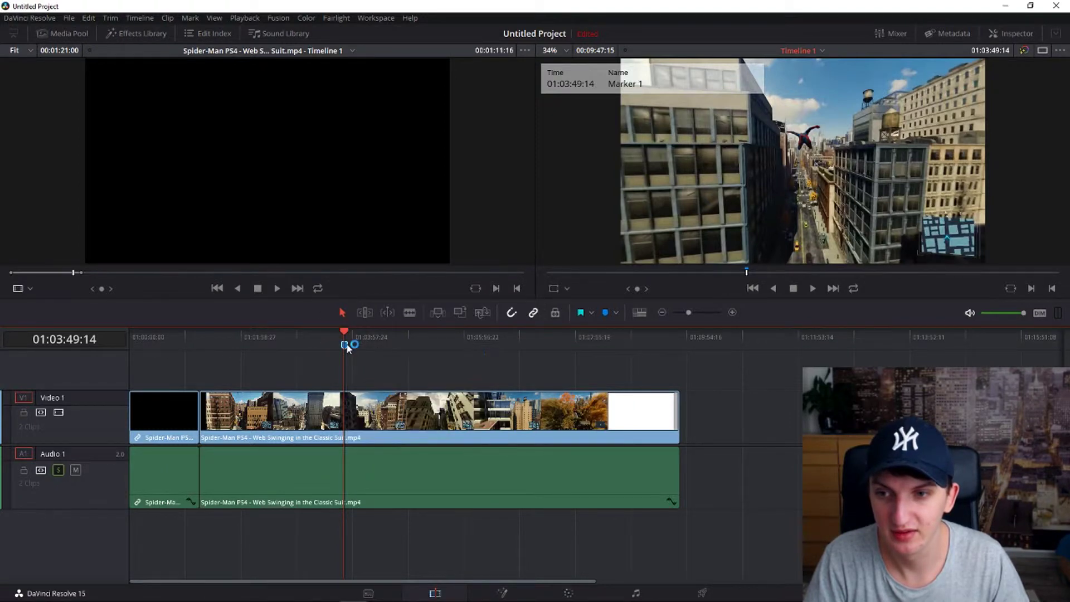
left_click(329, 237)
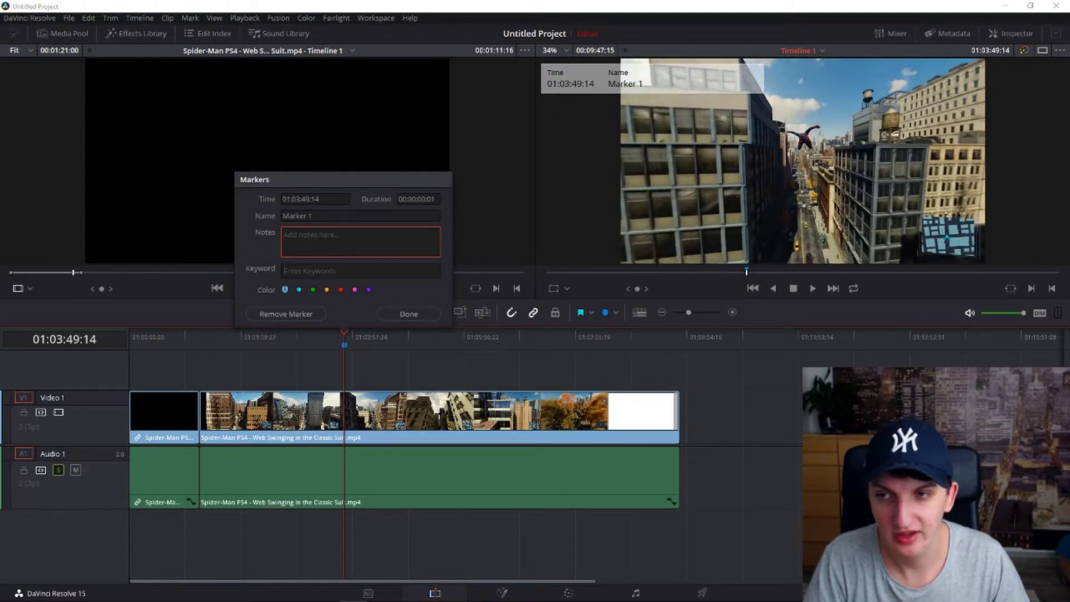
- Close the marker details and select the gameplay video clip's Marker 1 at 00:03:40:21
key("Escape")
left_click(343, 438)
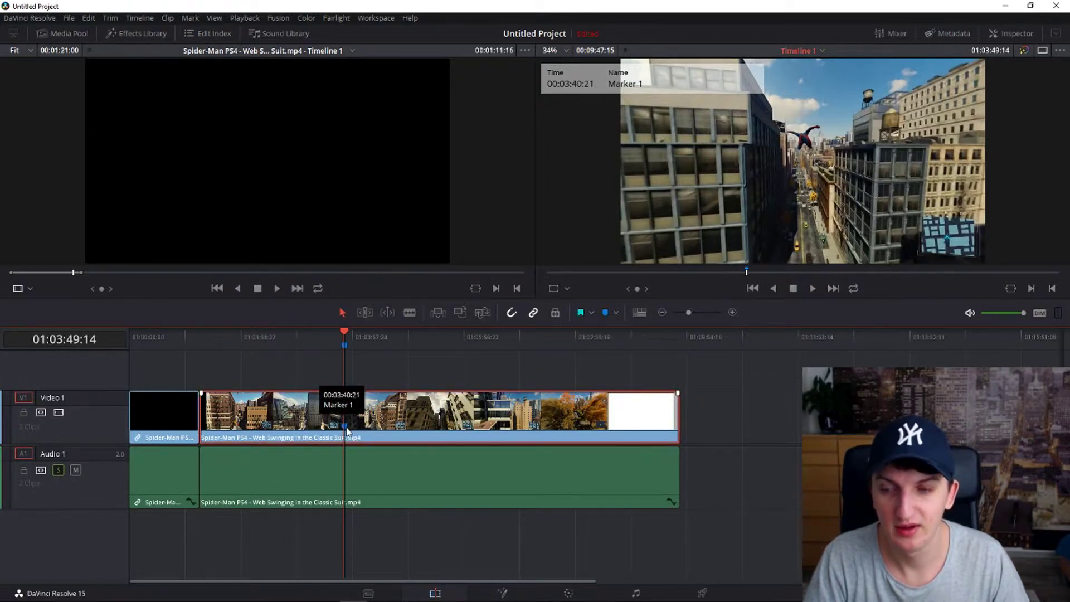
left_click(345, 427)
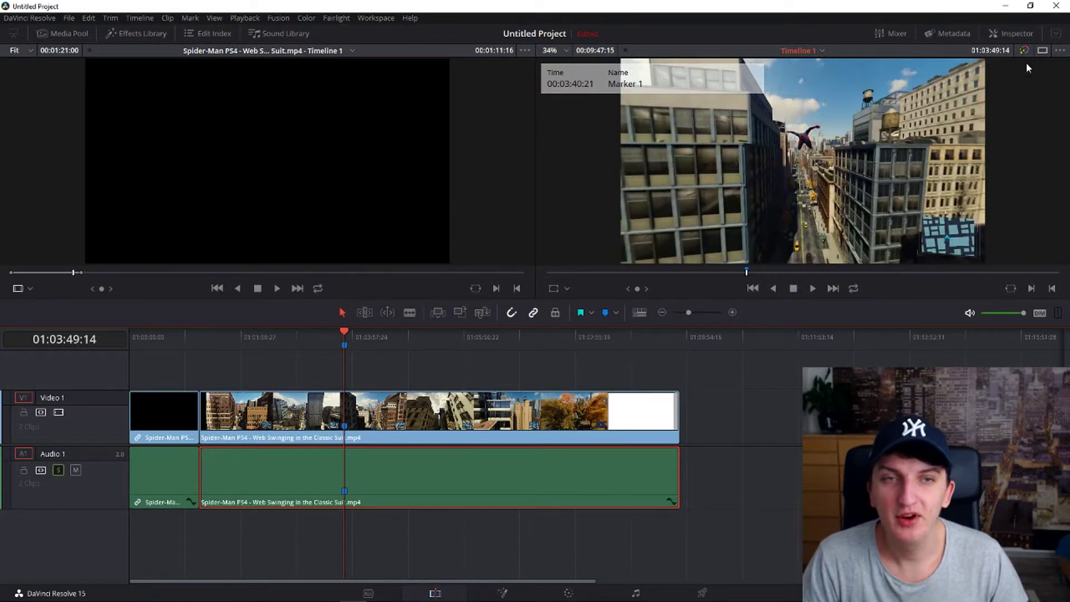
- Open the Inspector for the gameplay video clip and try its Zoom and Position values
left_click(1015, 33)
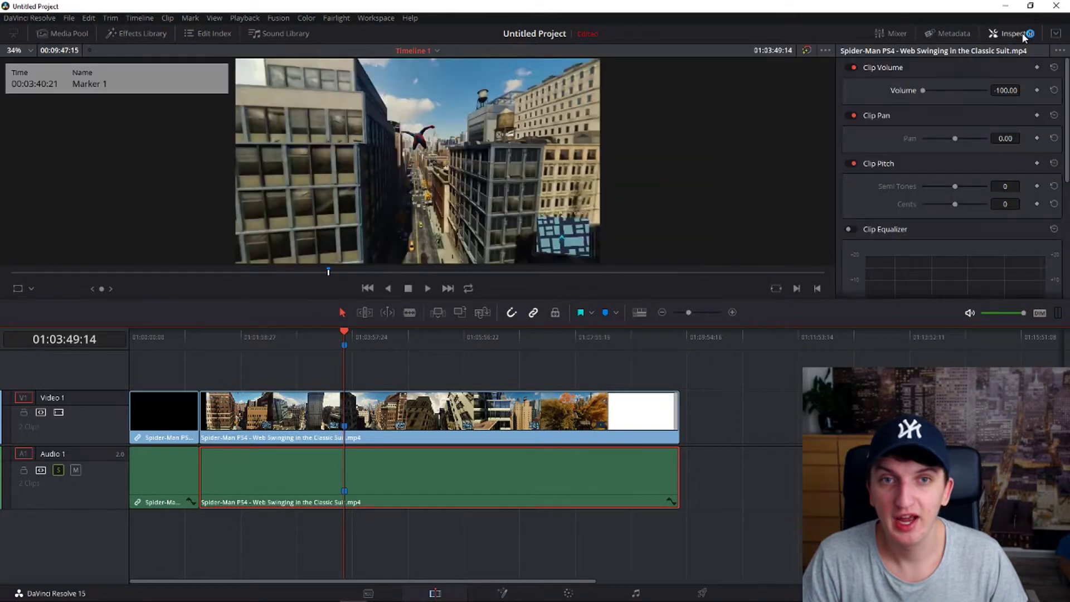
left_click(533, 397)
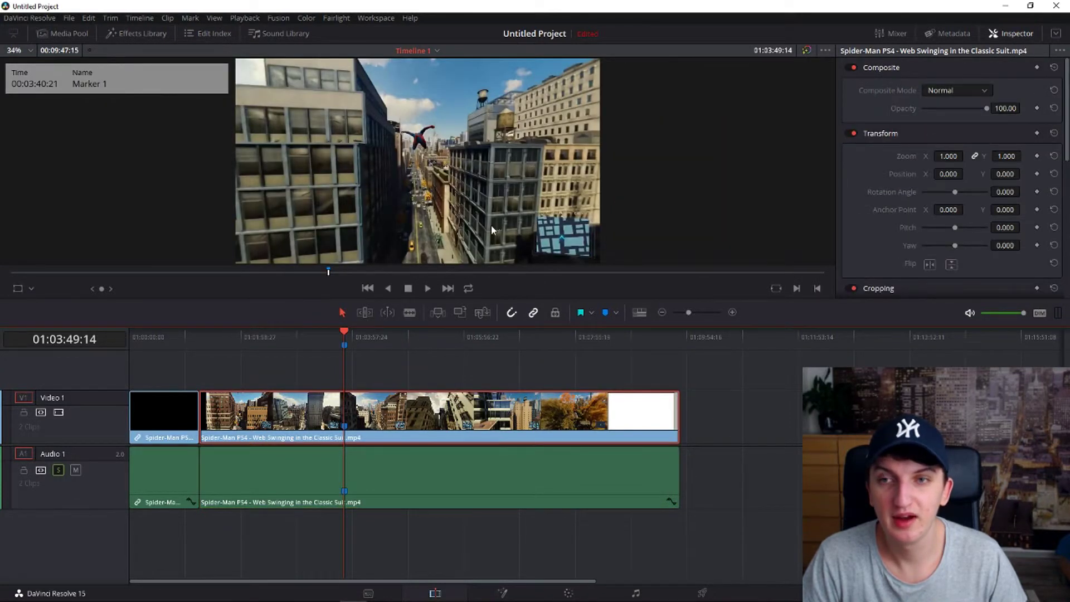
scroll(498, 214, "down", 1)
scroll(505, 201, "up", 2)
scroll(512, 186, "down", 3)
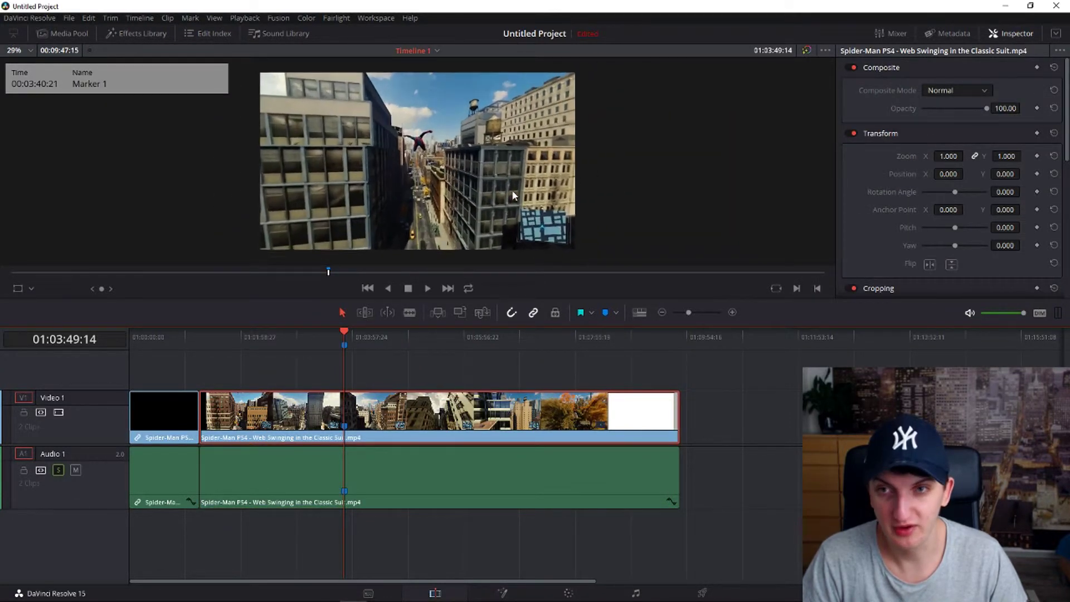
scroll(512, 192, "up", 1)
scroll(513, 192, "down", 1)
scroll(513, 194, "up", 1)
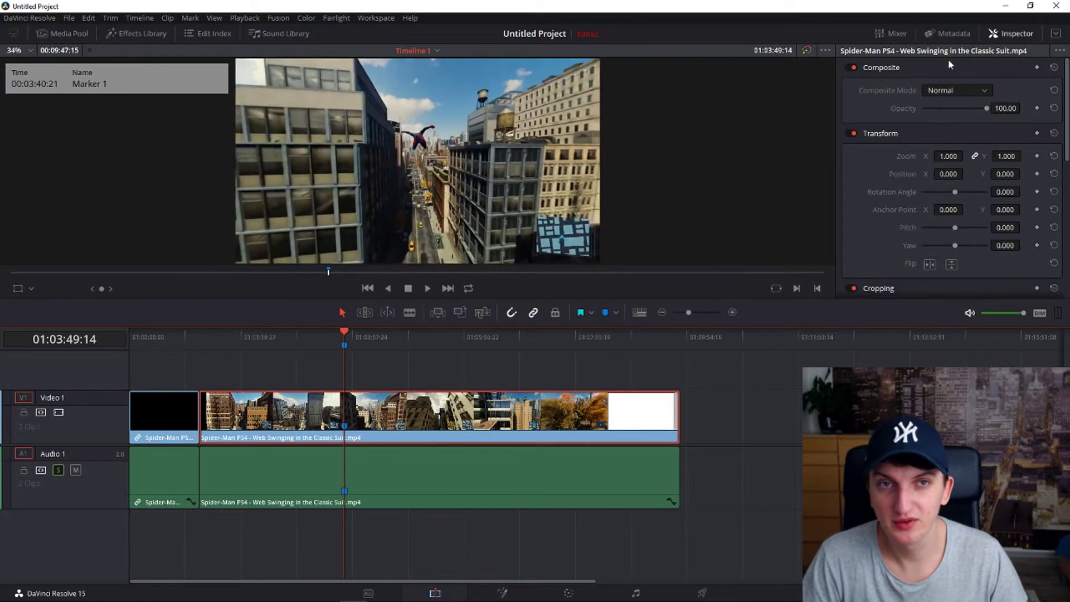
mouse_move(949, 156)
left_mouse_down()
mouse_move(967, 156)
mouse_move(946, 155)
mouse_move(961, 173)
left_mouse_up()
left_click_drag(948, 174, 945, 169)
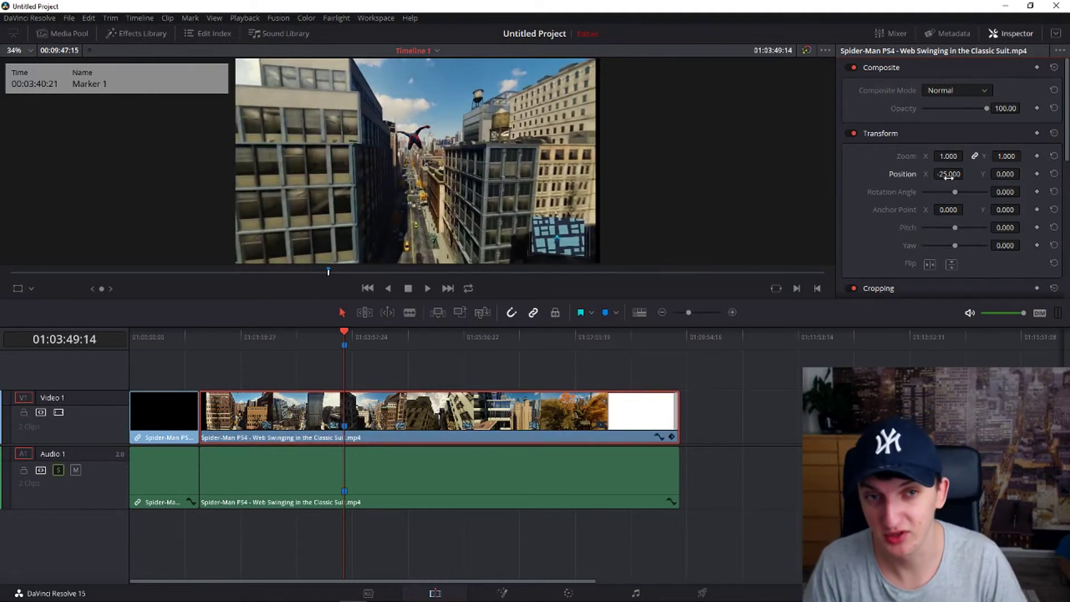
mouse_move(946, 169)
left_mouse_down()
mouse_move(967, 173)
mouse_move(952, 190)
left_mouse_up()
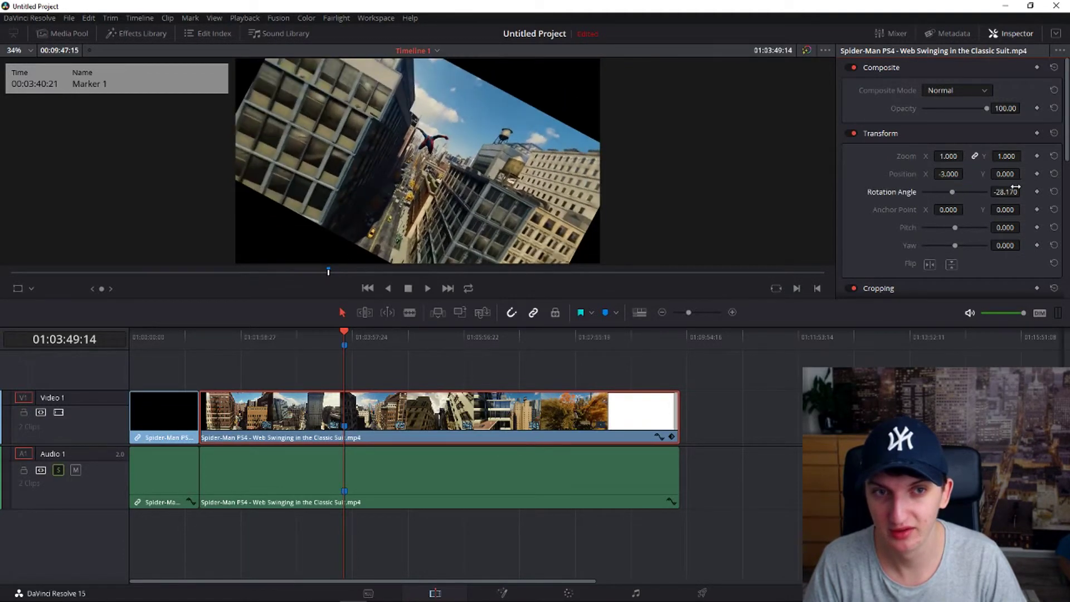
- Reset Rotation Angle, toggle both Flip options back off, and try Crop Left
left_click(1054, 192)
scroll(983, 197, "down", 2)
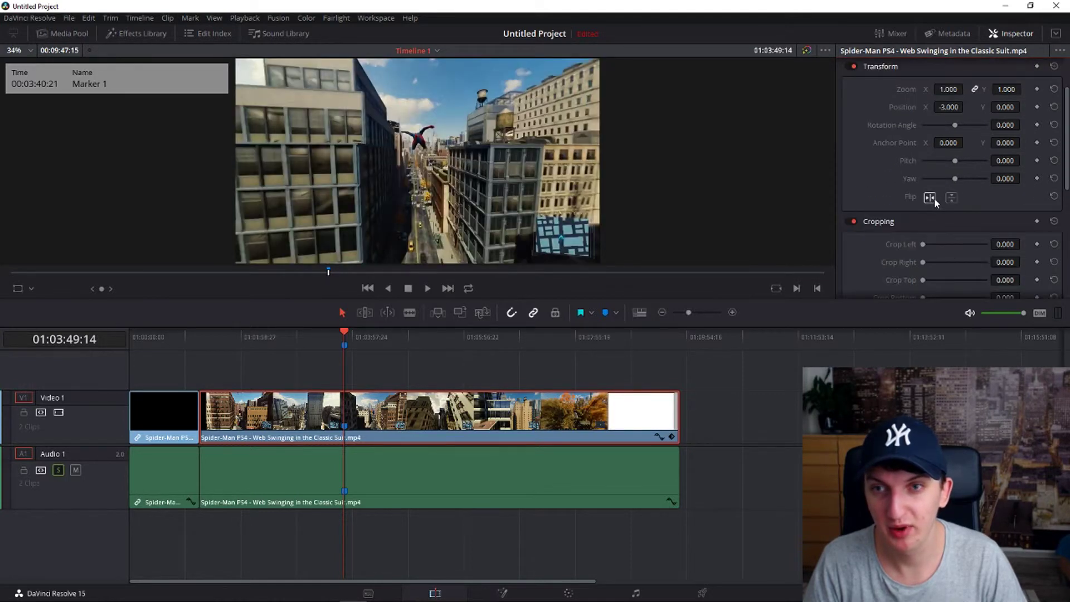
left_click(930, 197)
left_click(930, 198)
left_click(952, 197)
left_click(952, 198)
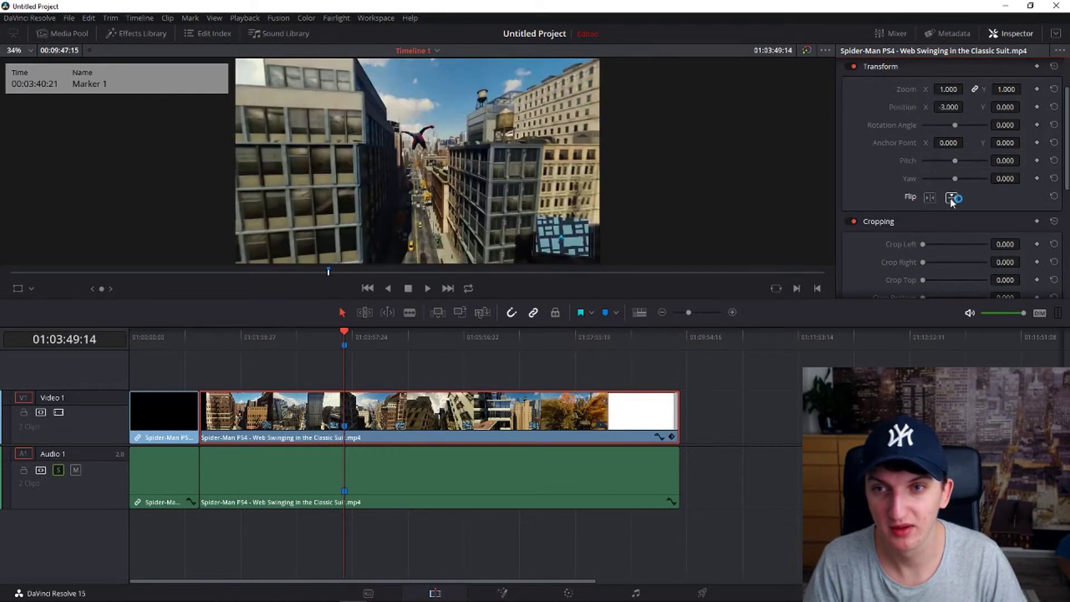
left_click(929, 198)
left_click(952, 197)
left_click(929, 198)
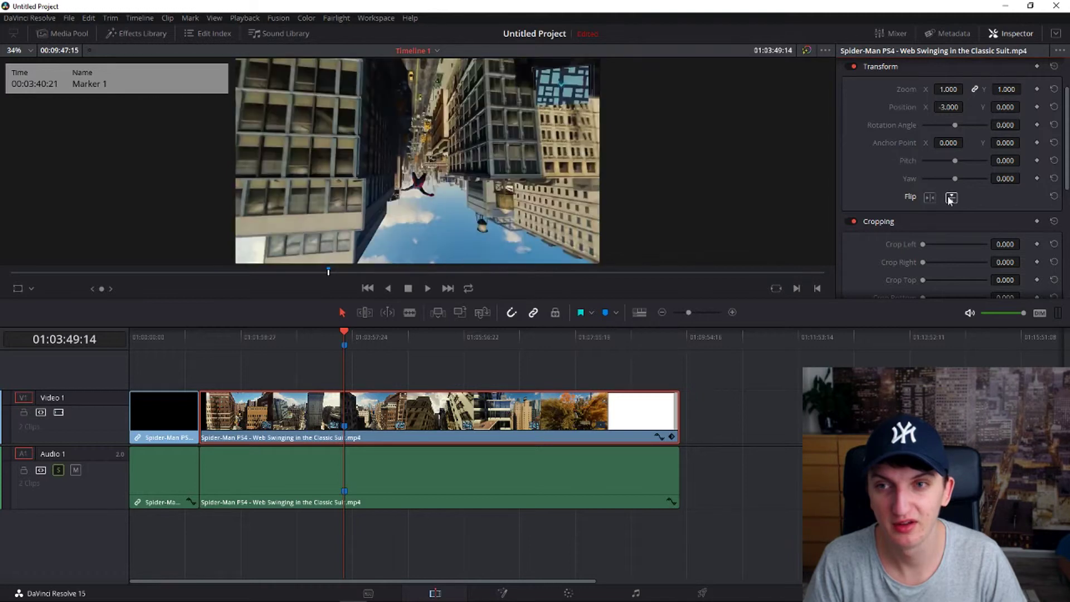
left_click(950, 197)
scroll(973, 213, "down", 2)
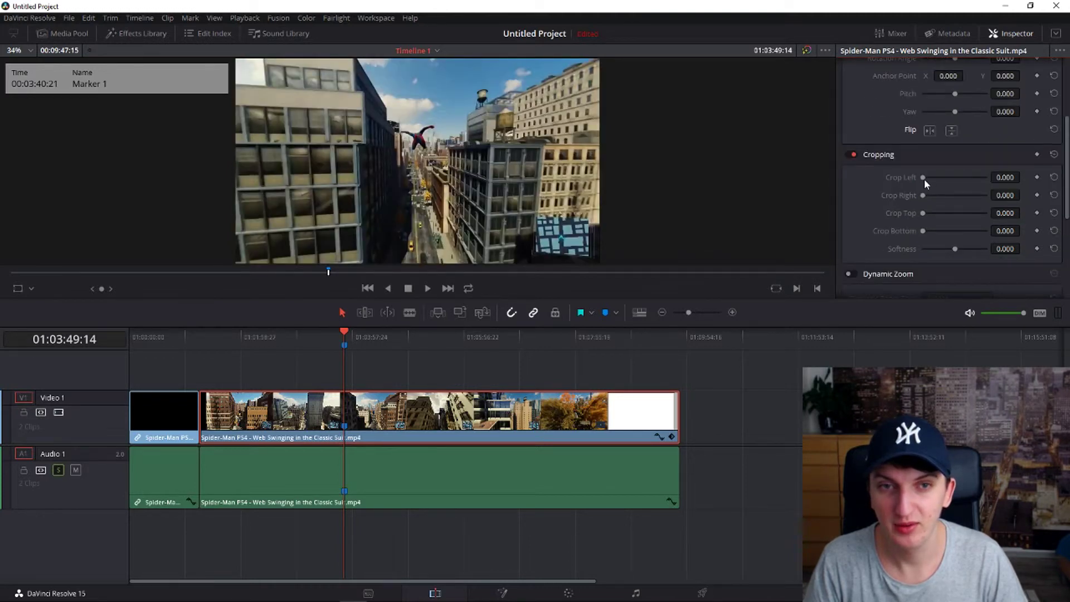
mouse_move(923, 177)
left_mouse_down()
mouse_move(947, 177)
mouse_move(913, 179)
left_mouse_up()
scroll(897, 177, "down", 3)
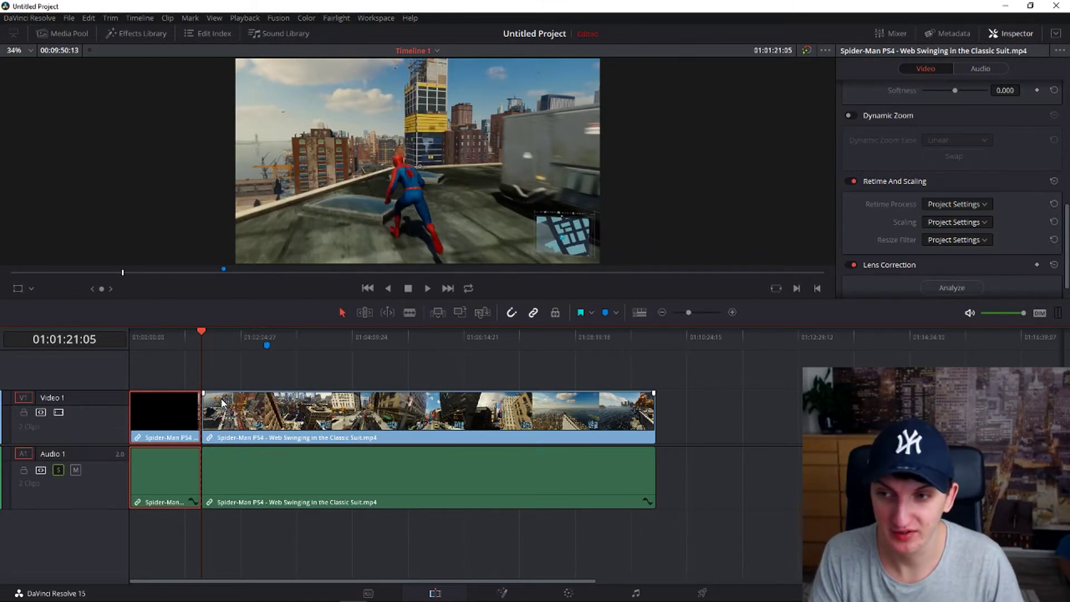
- Delete the black opening clip, undo that with Edit > Undo, then ripple-delete it
key("BackSpace")
left_click(91, 18)
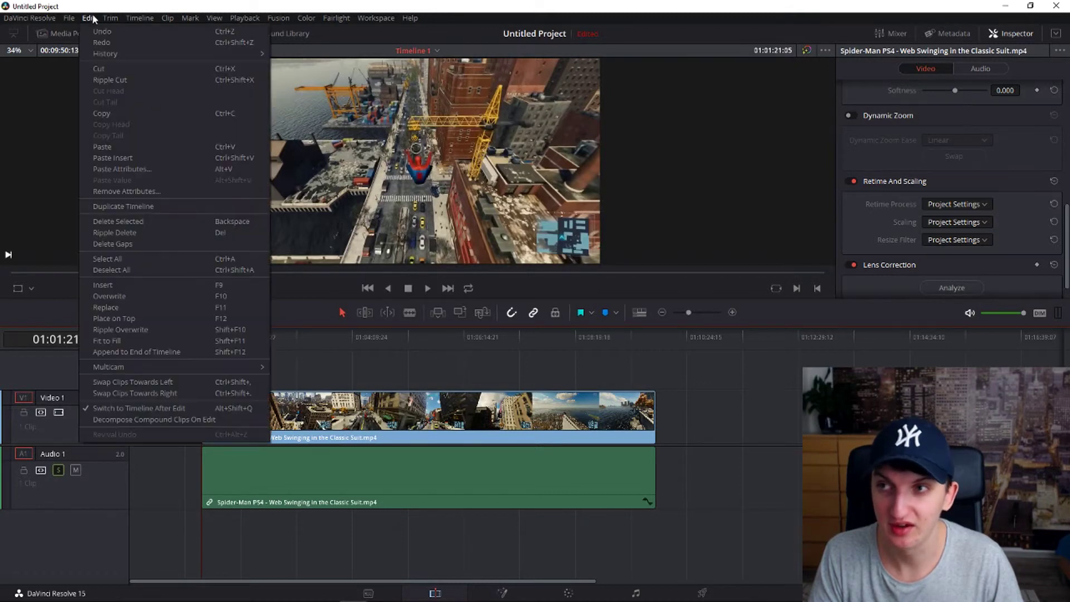
left_click(100, 43)
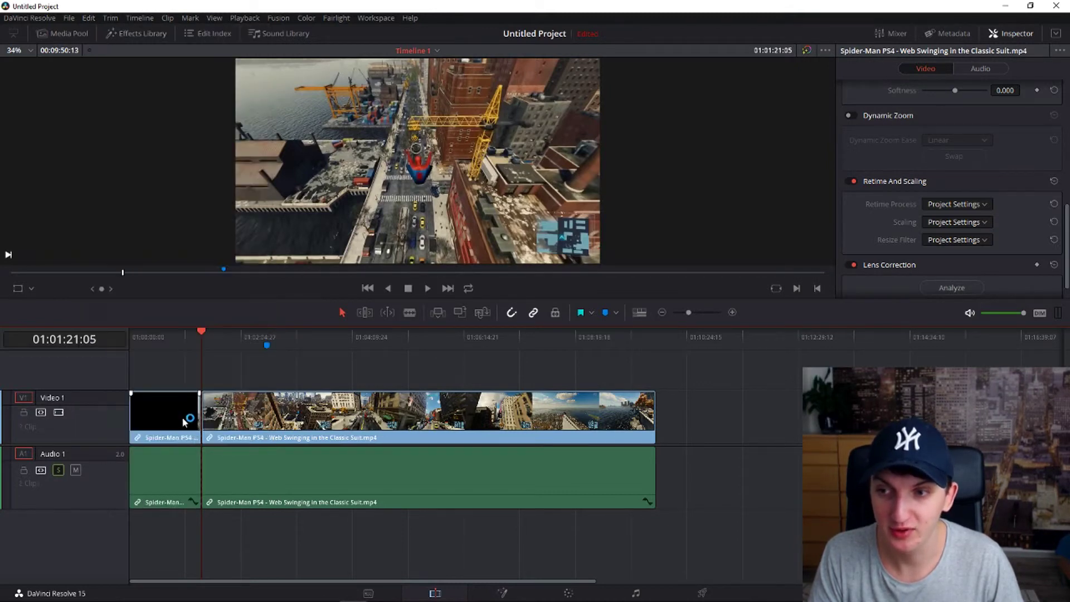
left_click(177, 426)
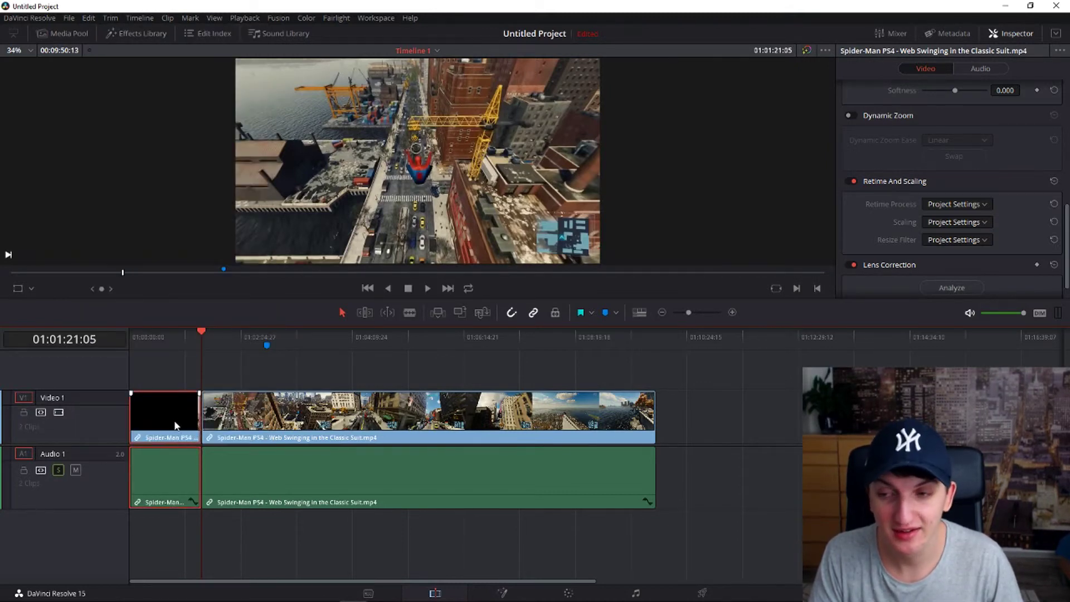
key("Delete")
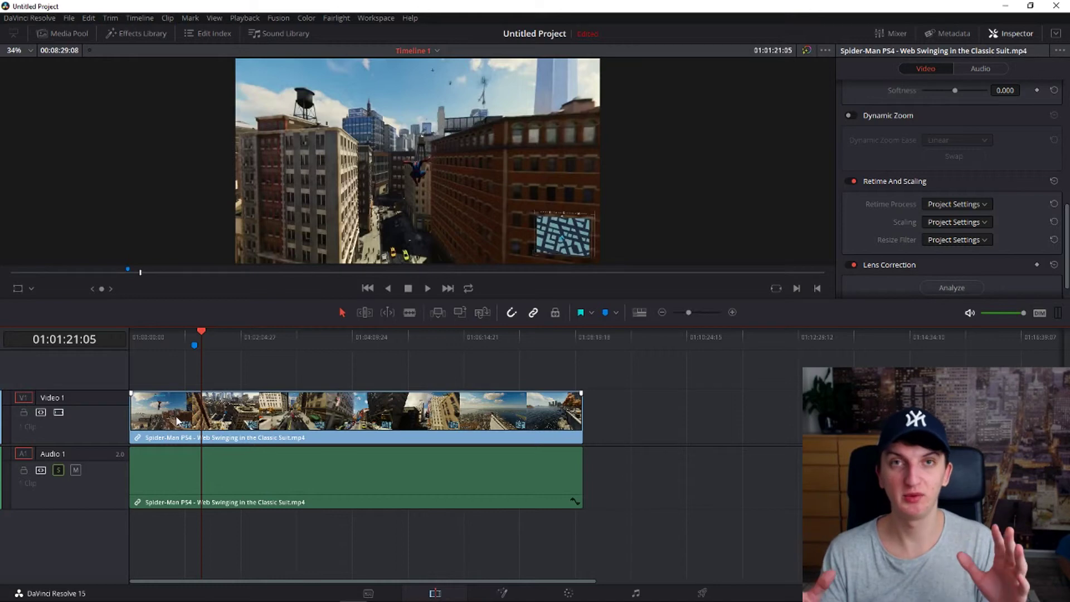
- Put the playhead at 01:00:00:00, zoom the timeline in, and deselect the gameplay clip
left_click(177, 422)
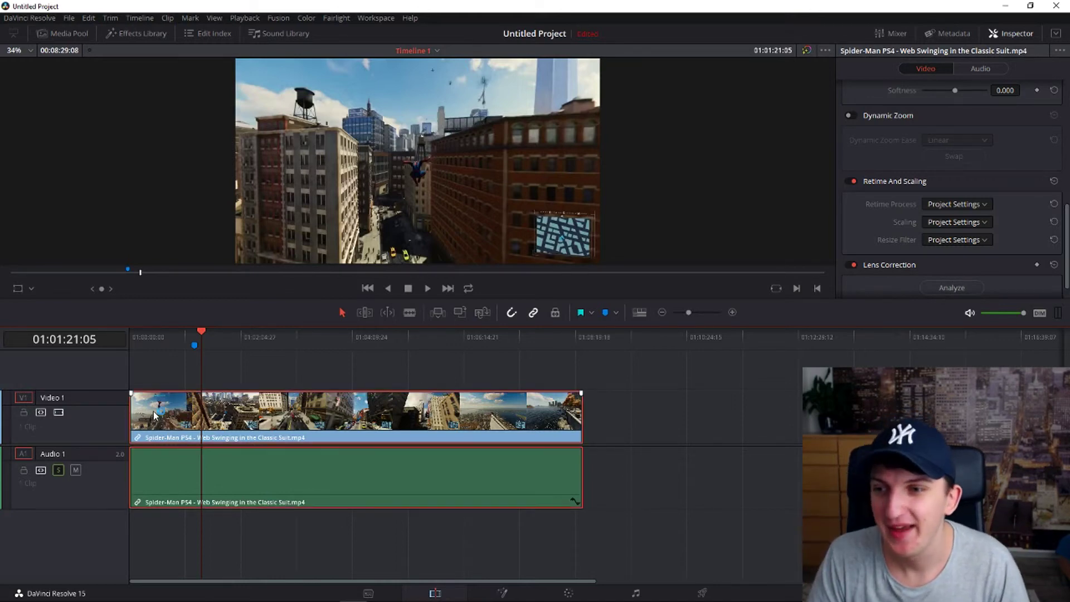
left_click(133, 337)
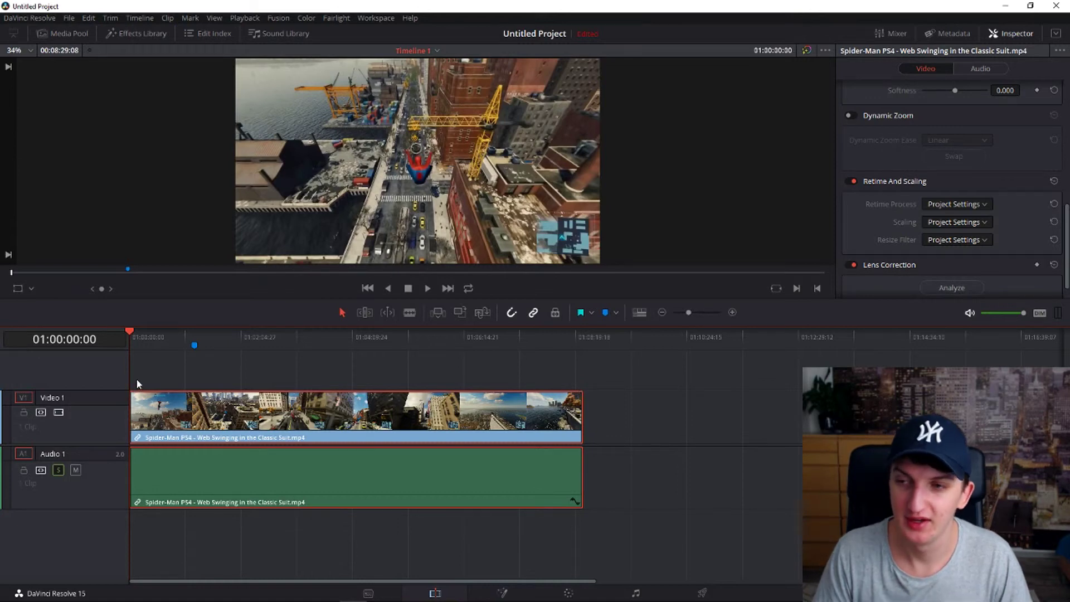
key("ctrl+equal")
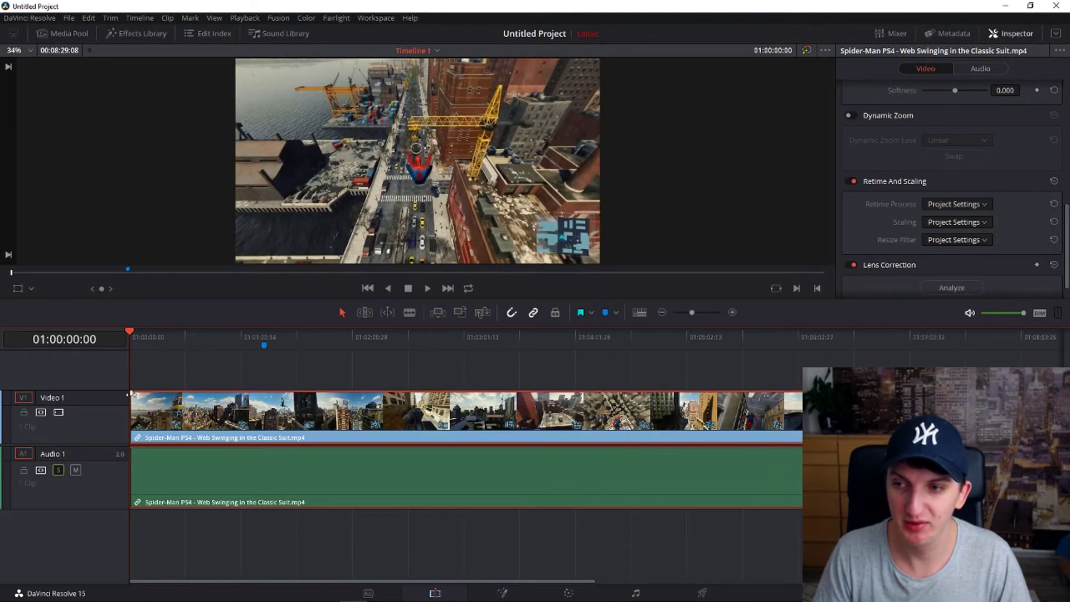
left_click(131, 390)
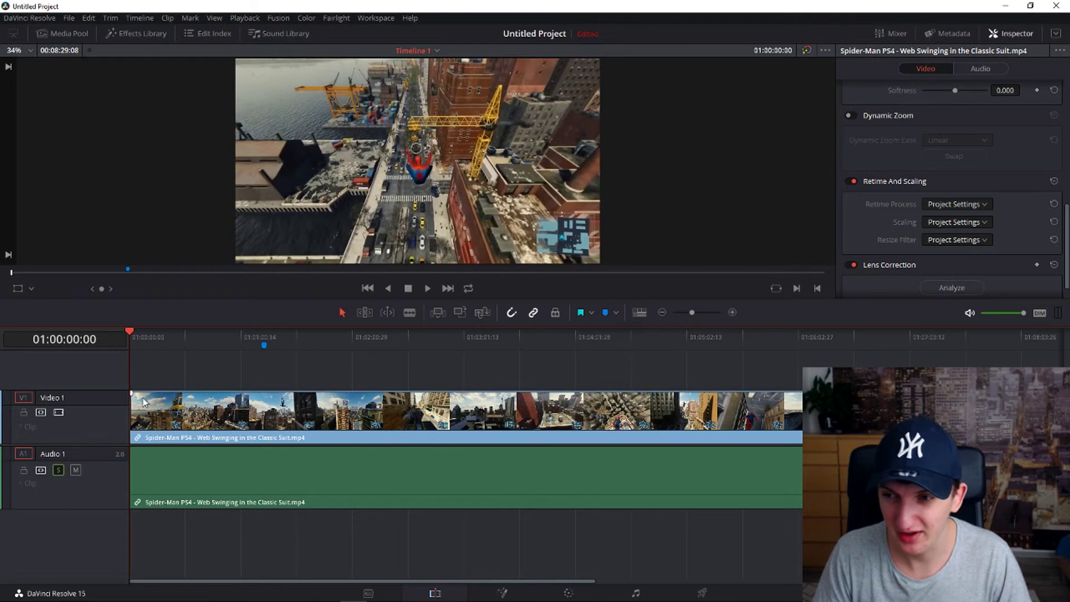
- Add fade-ins on the video and audio clip starts, preview them, and adjust the video fade length
mouse_move(130, 392)
left_mouse_down()
mouse_move(178, 394)
mouse_move(165, 393)
left_mouse_up()
left_click_drag(132, 449, 162, 449)
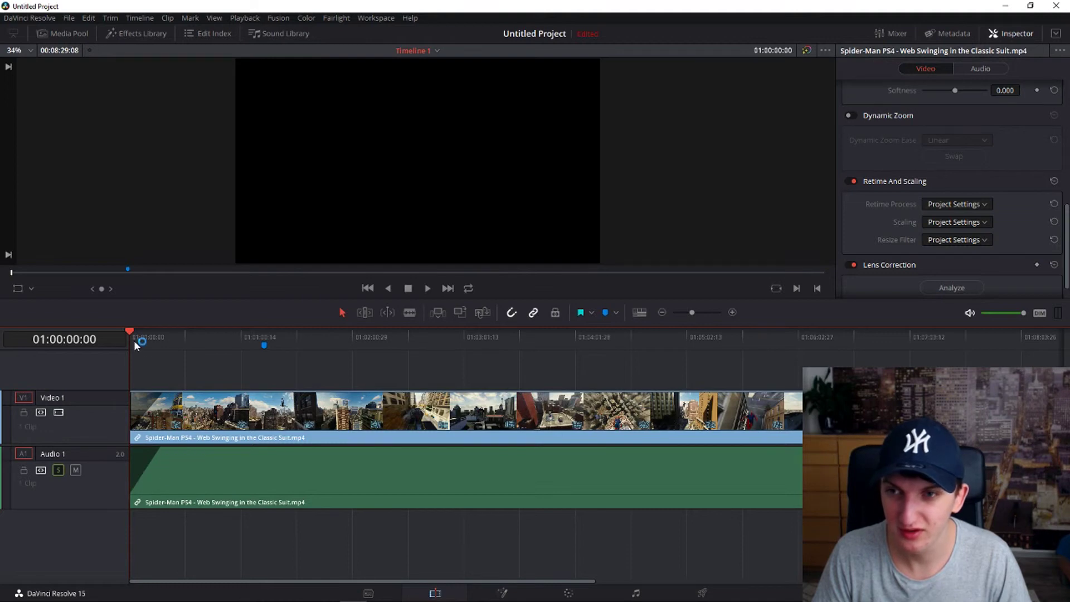
key("space")
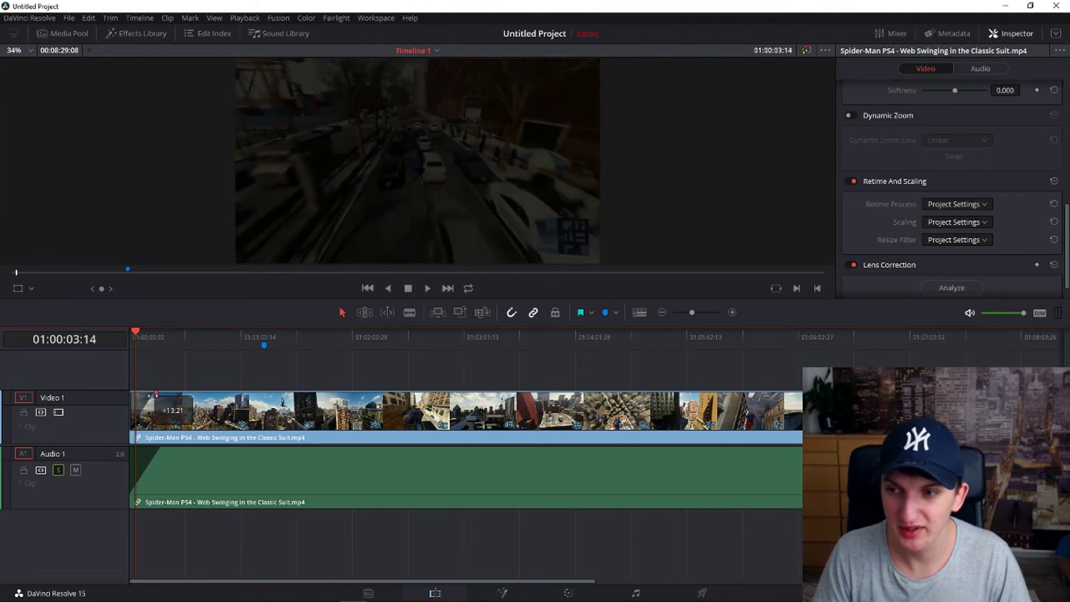
key("space")
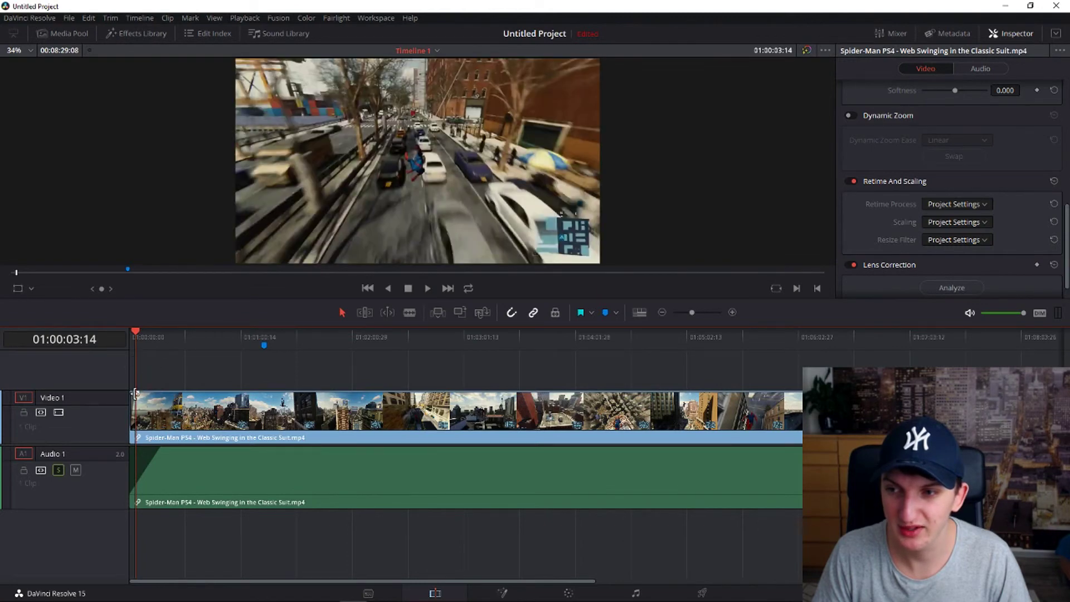
left_click(131, 342)
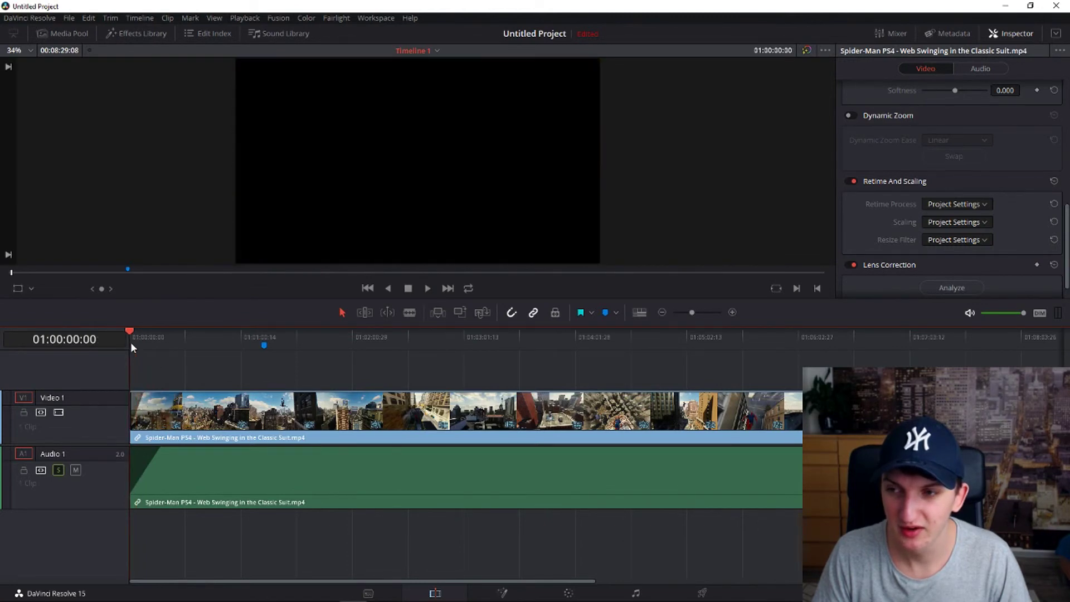
key("space")
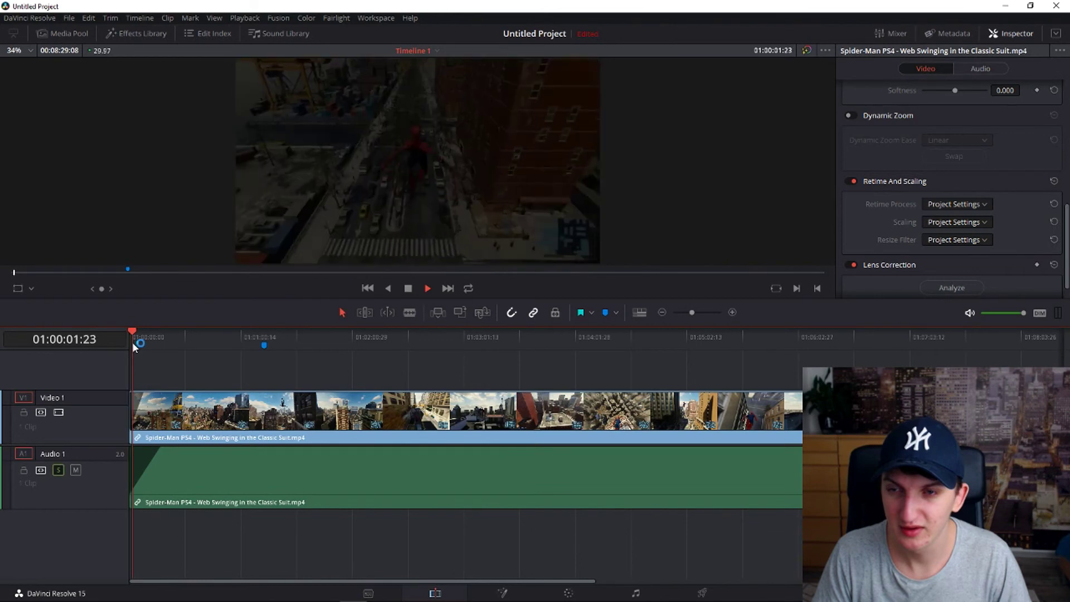
key("space")
left_click_drag(132, 394, 139, 393)
key("space")
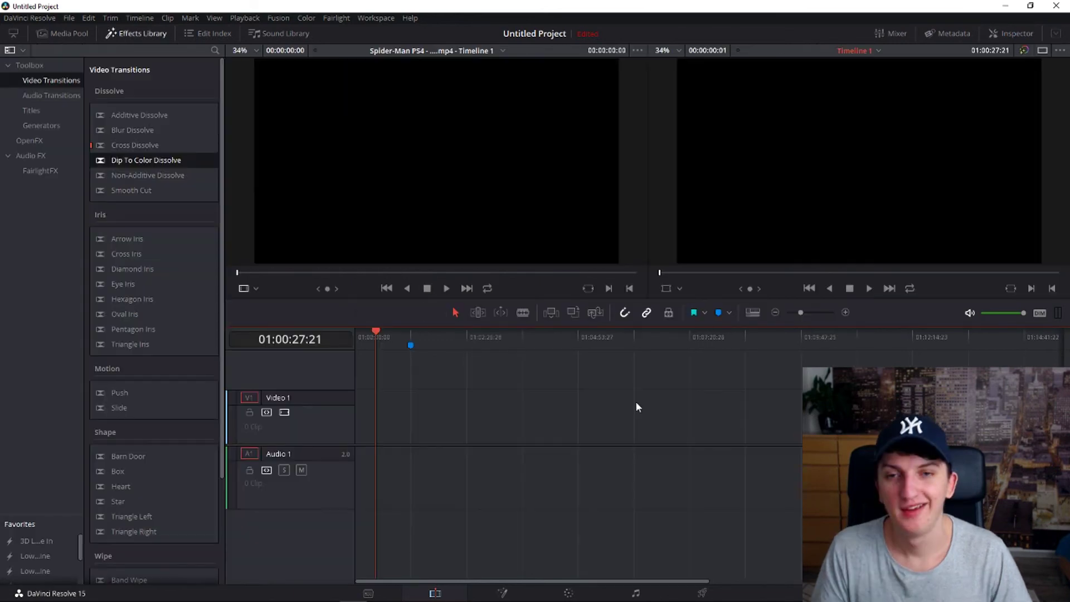